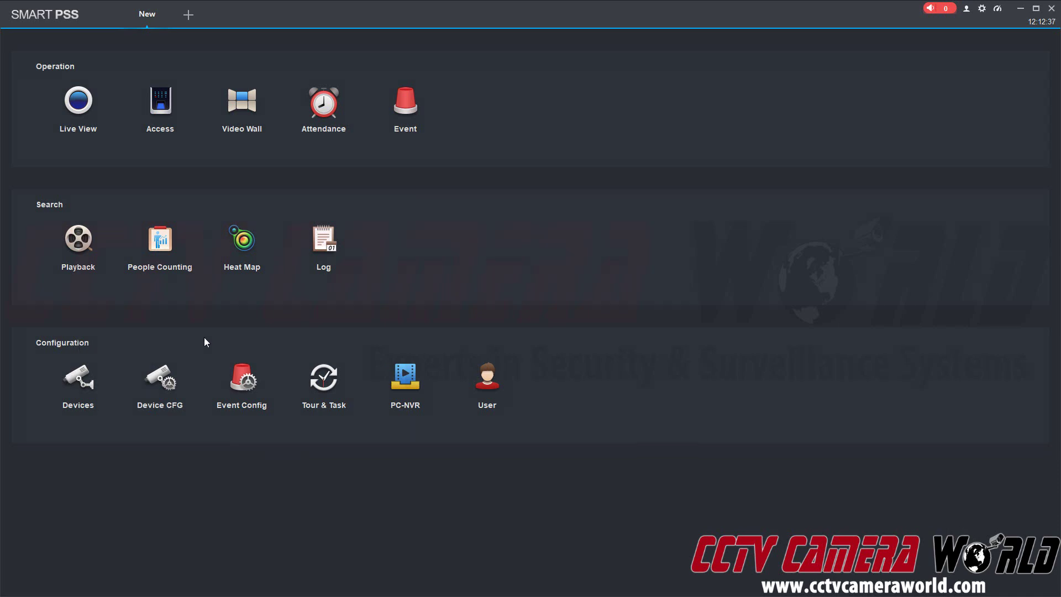
- Open the Tour & Task page from the Configuration section of the home page
click(307, 396)
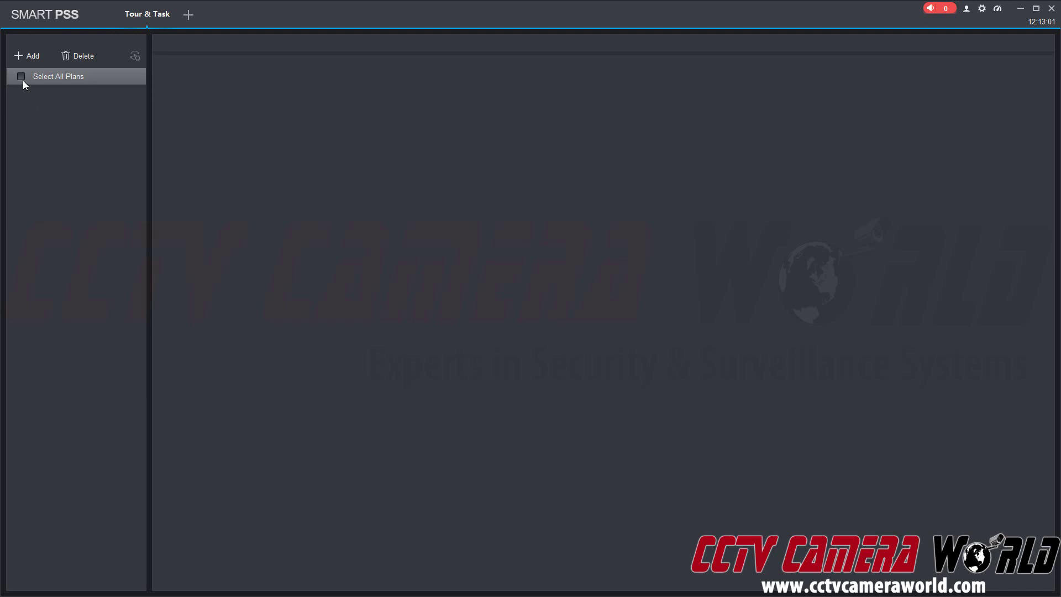
- Add a tour plan named 'Outdoors' and start its first task in the Task Editor
click(31, 58)
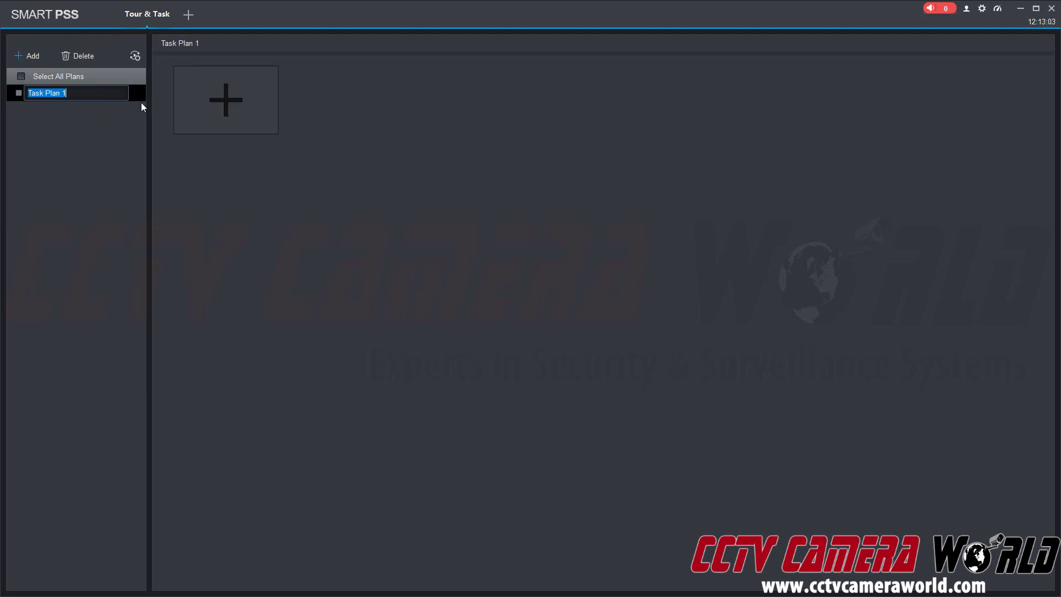
text(Outdoors)
key(Return)
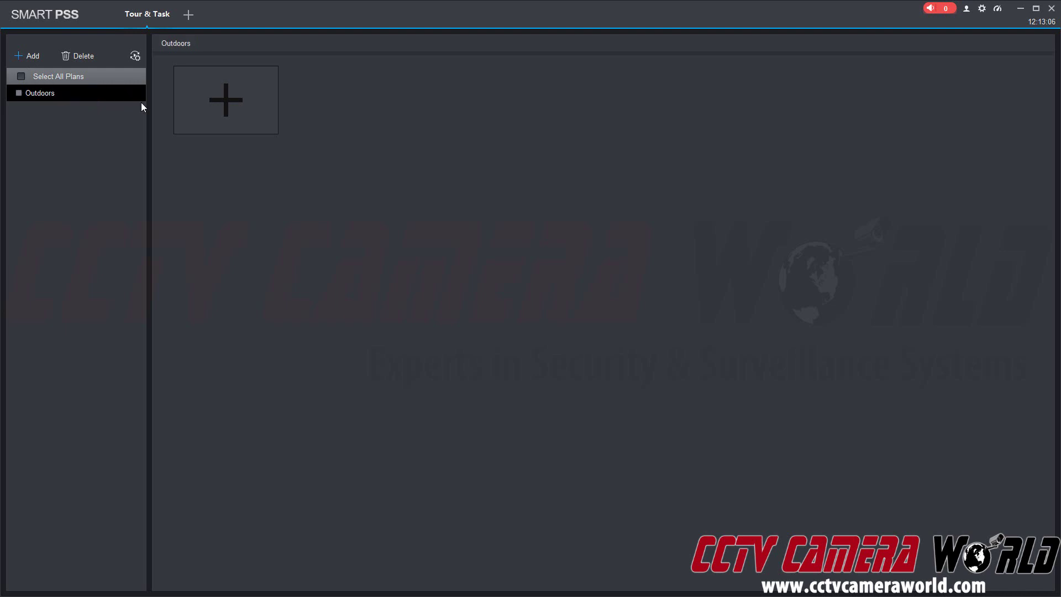
click(198, 79)
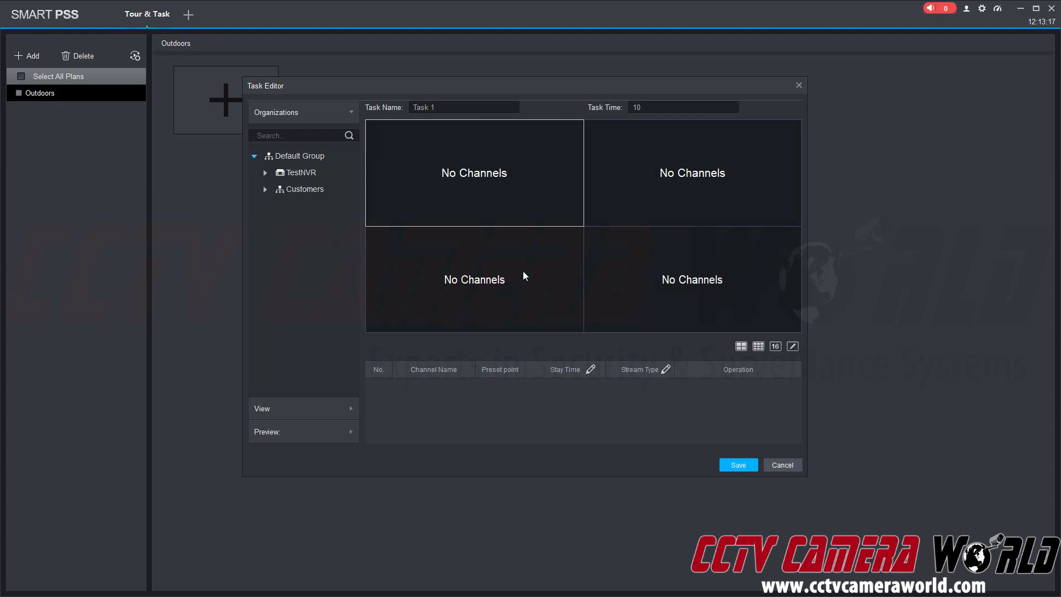
- Rename the first task to 'View 1'
triple_click(447, 107)
key(BackSpace)
text(View 1)
- Fill the four panes with two IPC4K18BMZ cameras on the left and two IPDE401 cameras on the right
click(264, 173)
drag(318, 190, 451, 190)
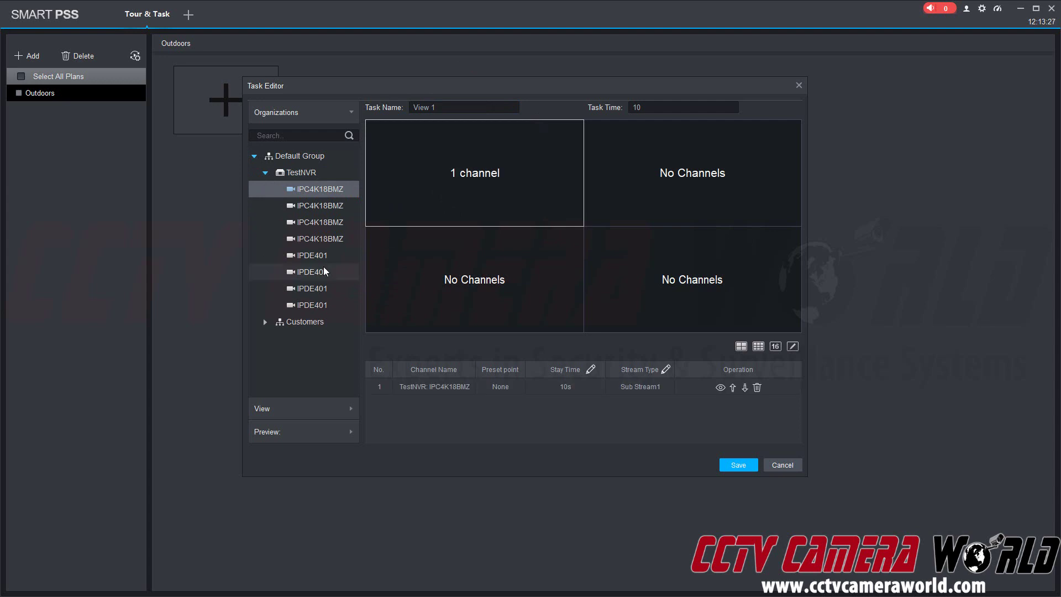
drag(341, 194, 454, 269)
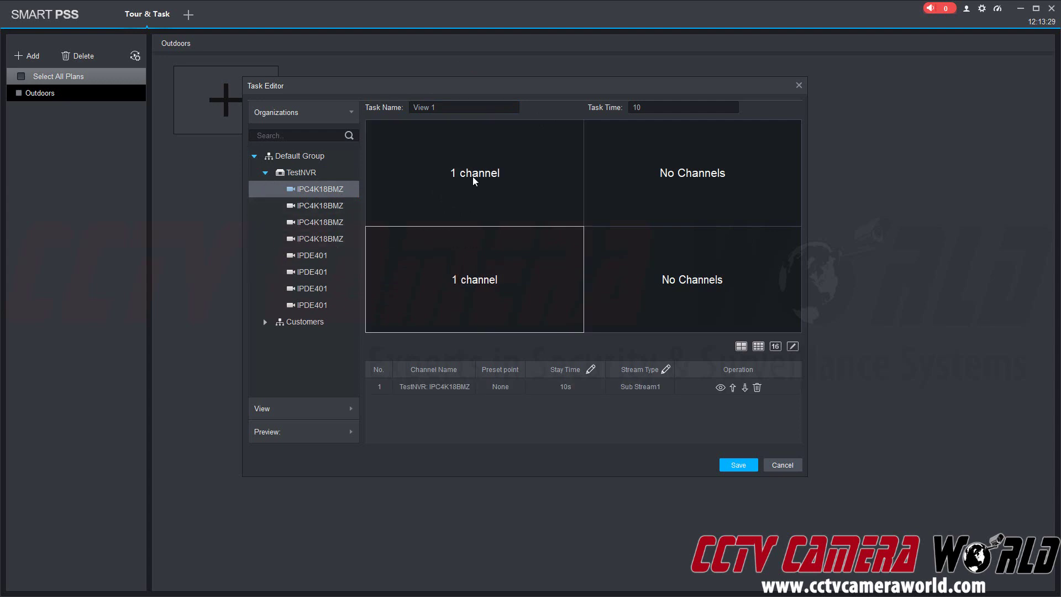
drag(340, 254, 697, 175)
click(328, 271)
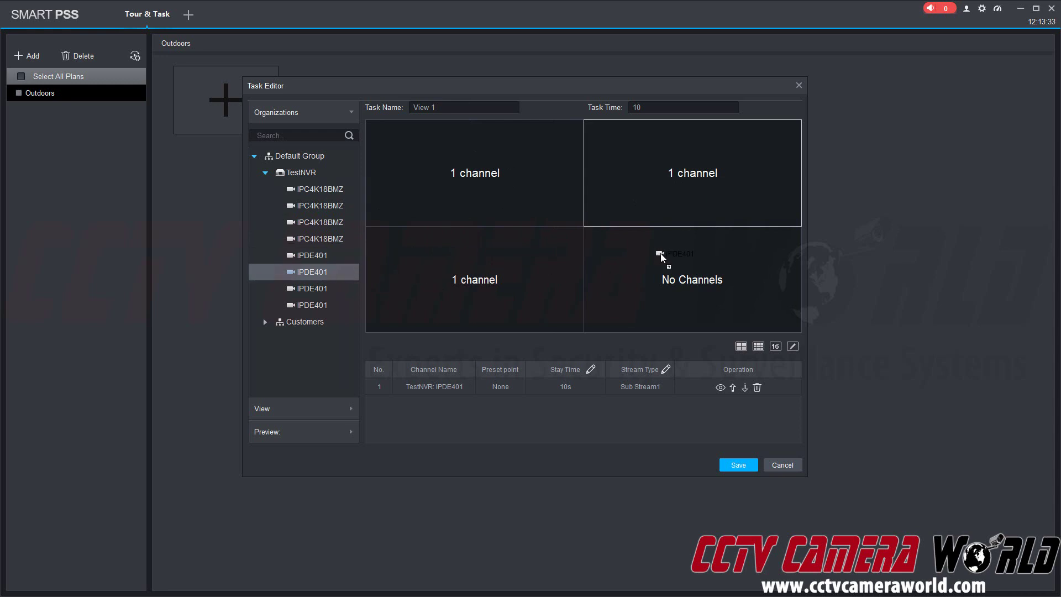
drag(328, 272, 744, 288)
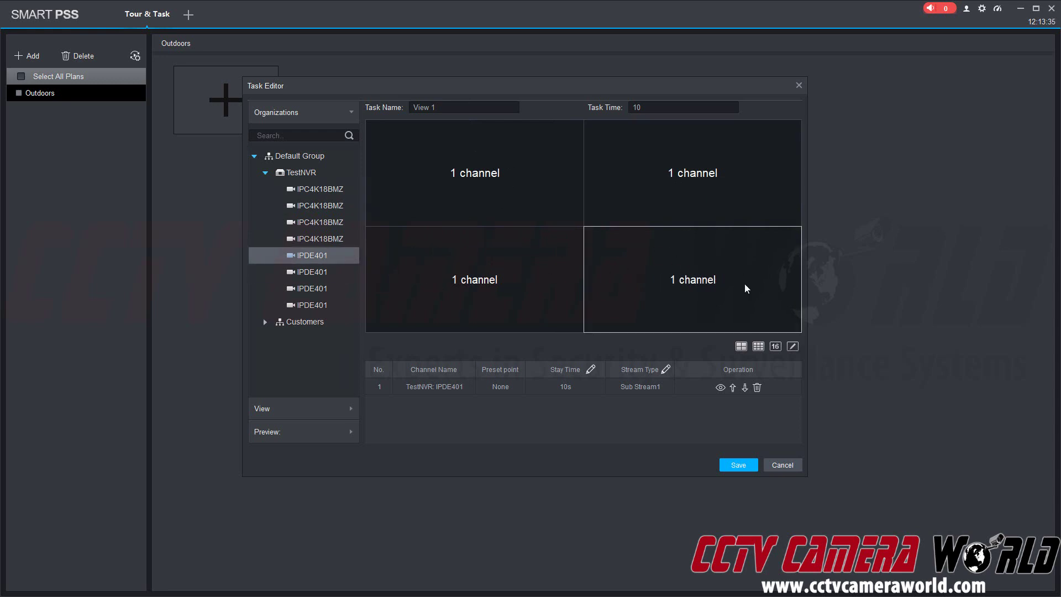
- Check the camera in each of the four panes, then save View 1
click(493, 183)
click(492, 307)
click(641, 213)
click(661, 273)
click(556, 195)
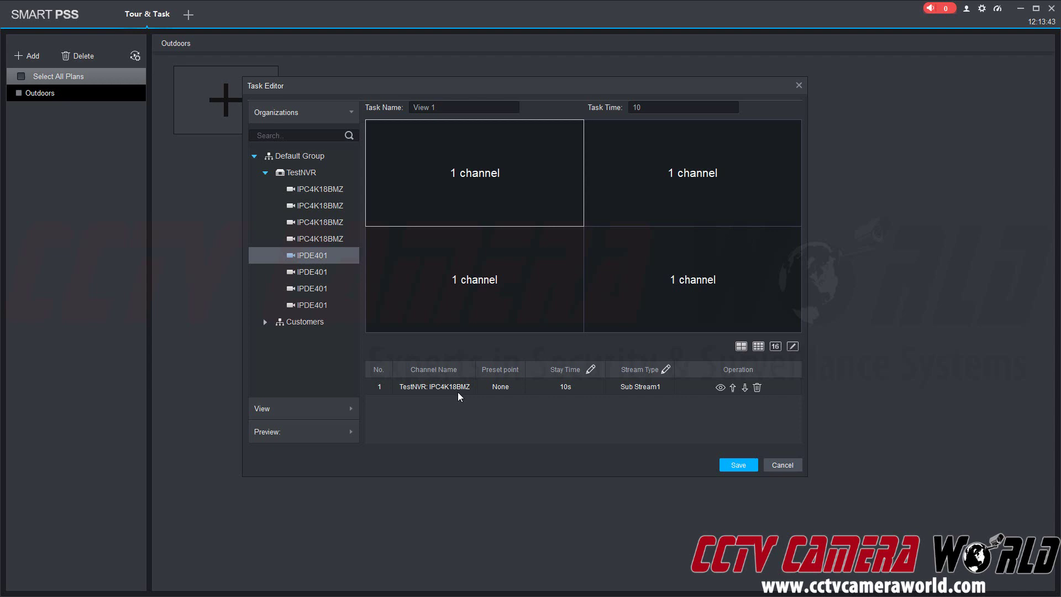
click(479, 321)
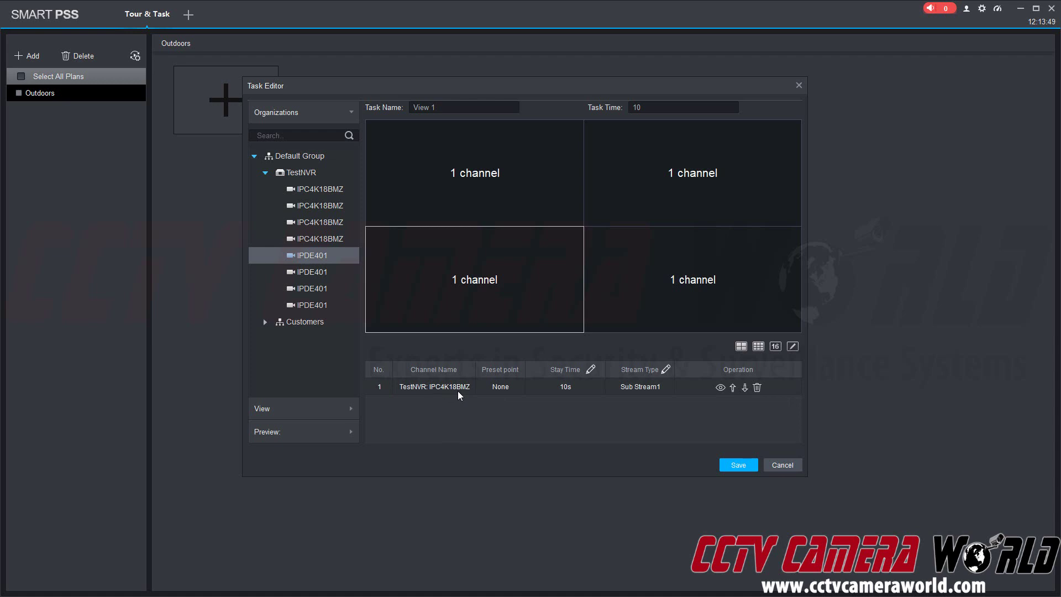
click(505, 190)
click(636, 203)
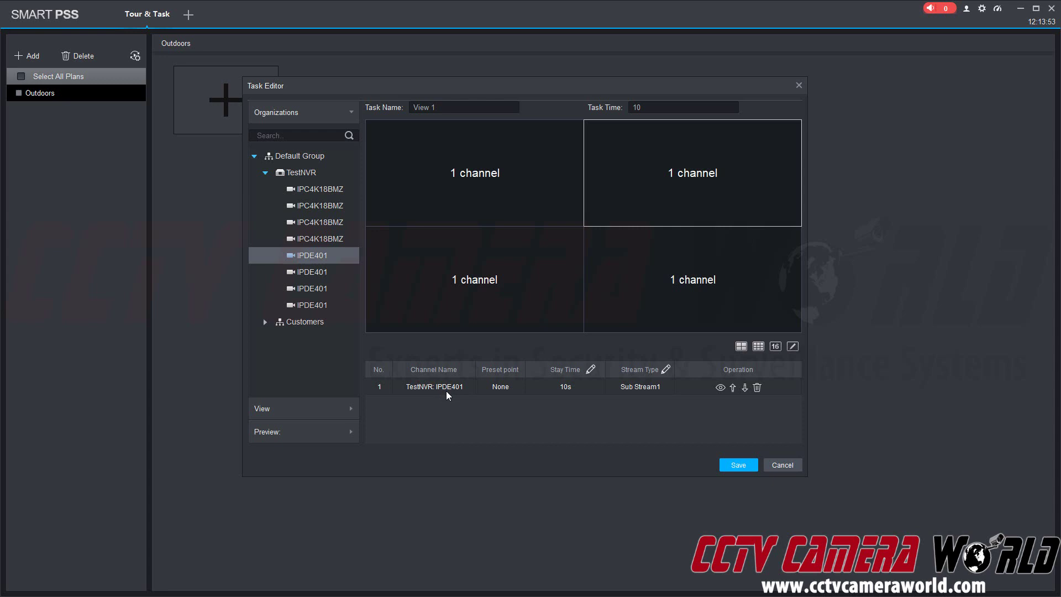
click(737, 255)
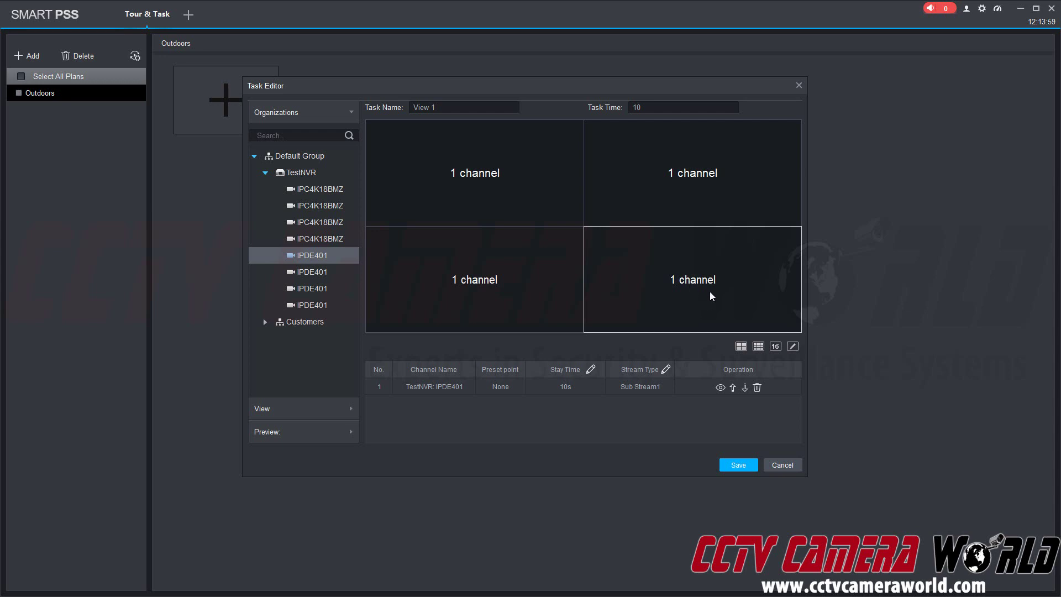
click(735, 468)
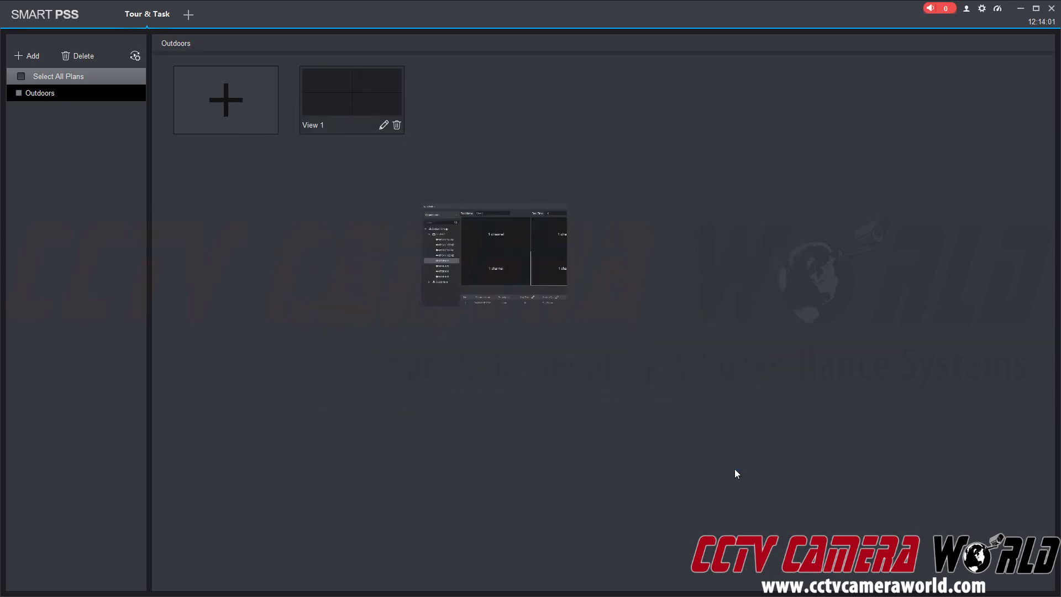
- Add a second task named 'View 2' with TestNVR's cameras listed, keeping the four-pane split
click(257, 80)
drag(442, 108, 398, 105)
text(View 2)
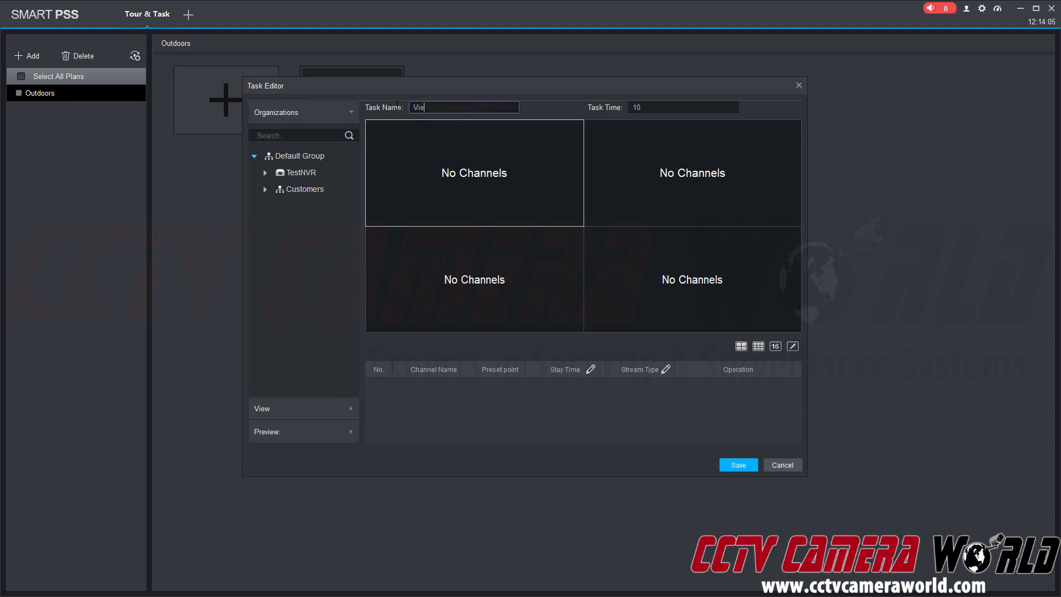
click(265, 171)
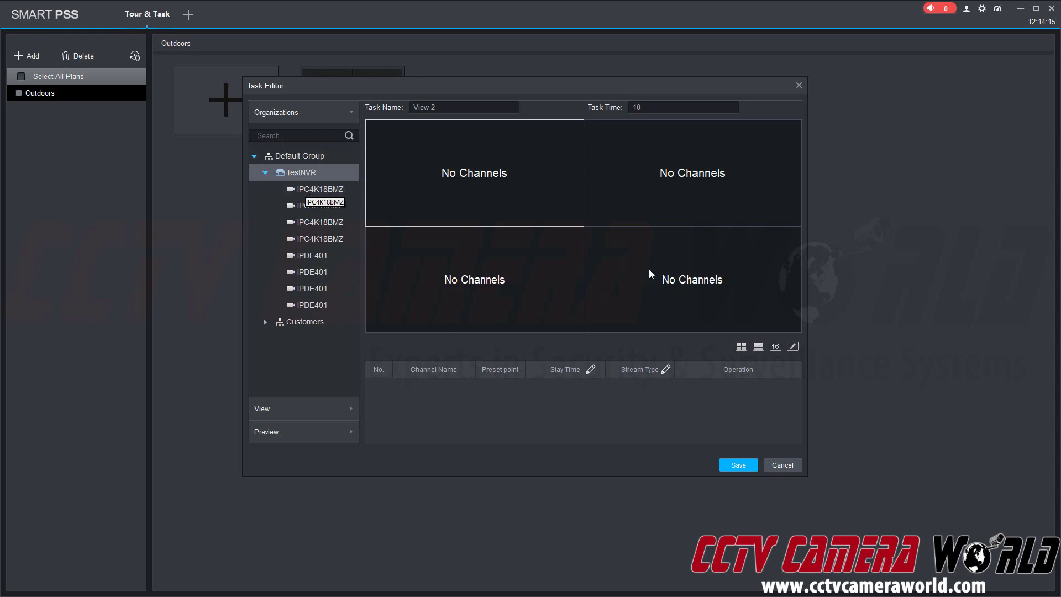
click(794, 349)
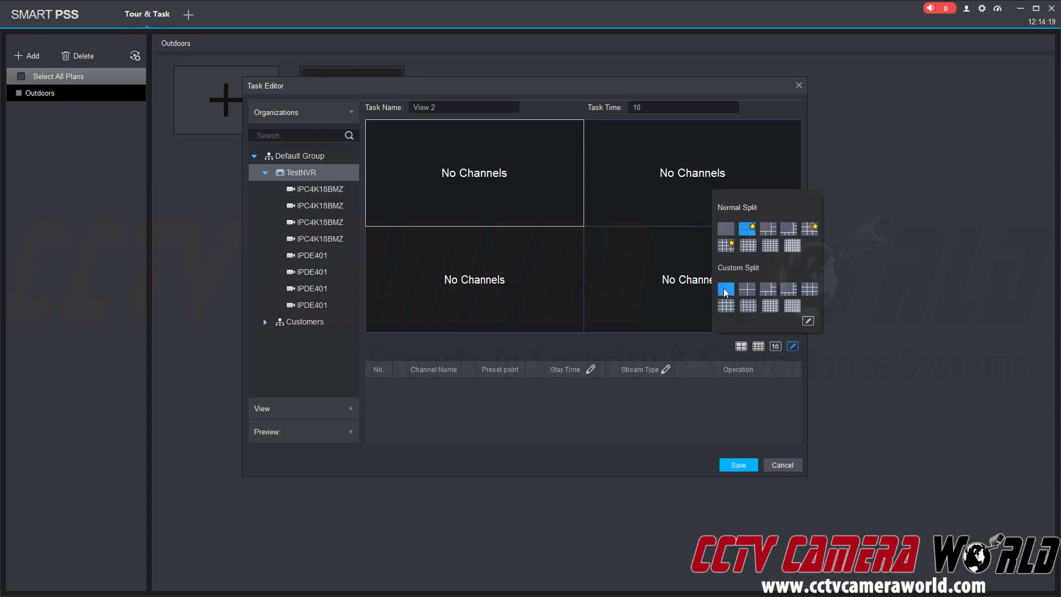
click(793, 346)
click(793, 347)
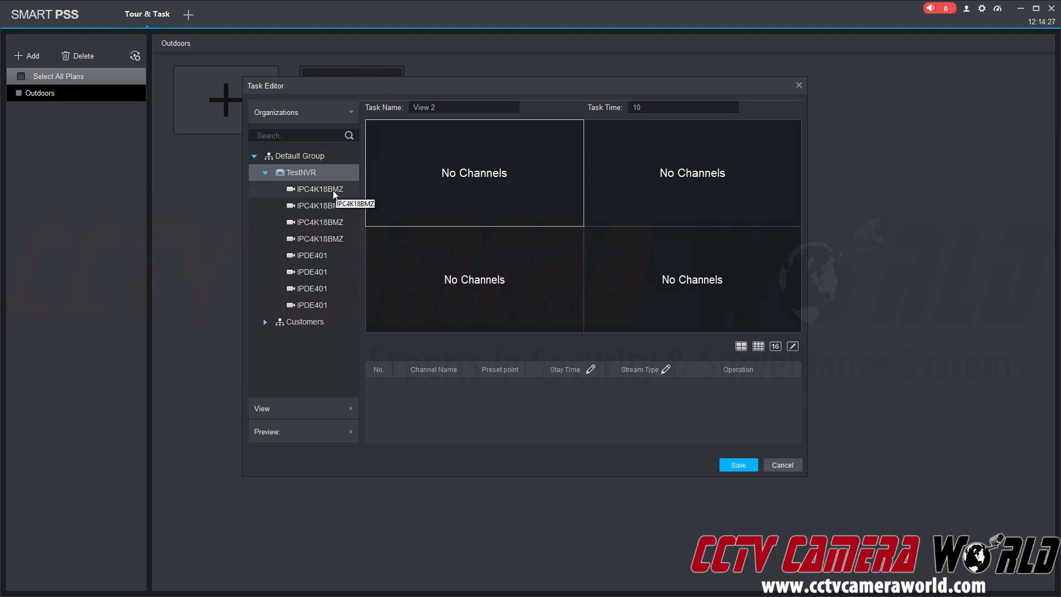
- Place two IPC4K18BMZ cameras on the right and two IPDE401 cameras on the left, then save View 2
drag(330, 190, 668, 181)
drag(313, 183, 707, 276)
drag(326, 255, 393, 249)
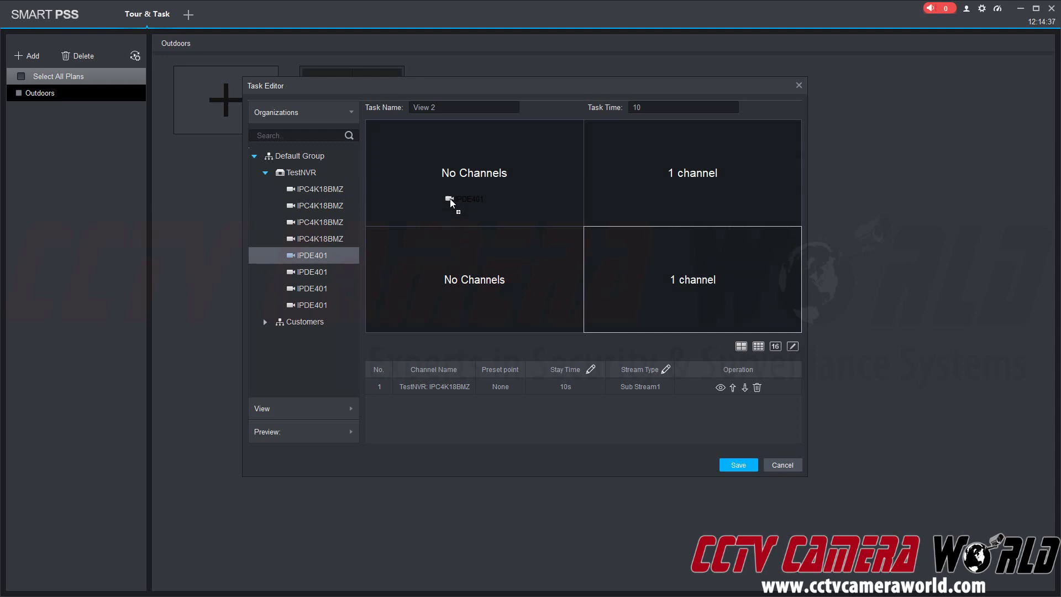
drag(450, 197, 449, 197)
drag(315, 271, 433, 266)
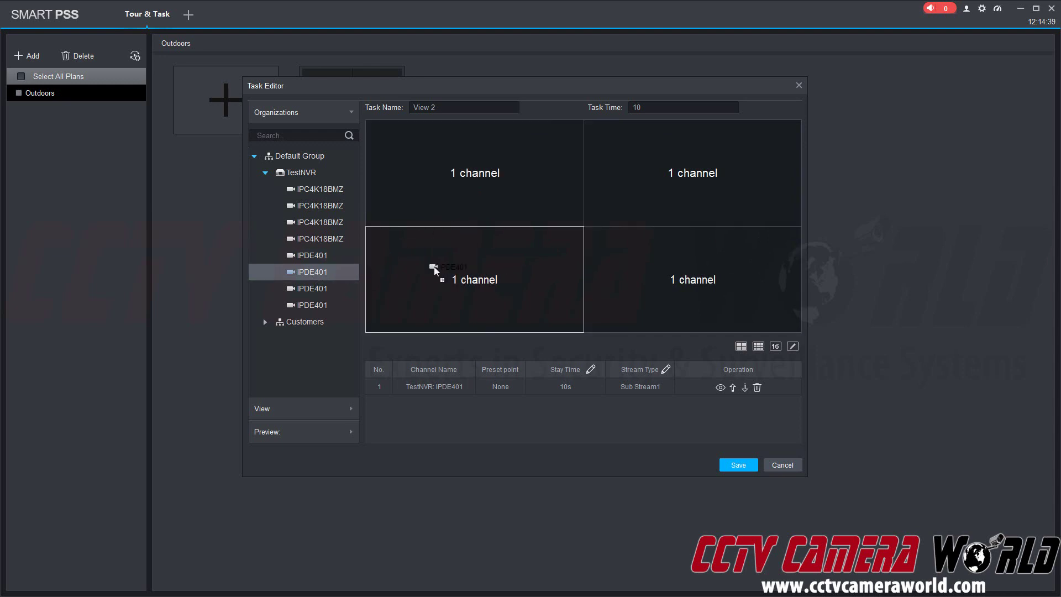
click(749, 469)
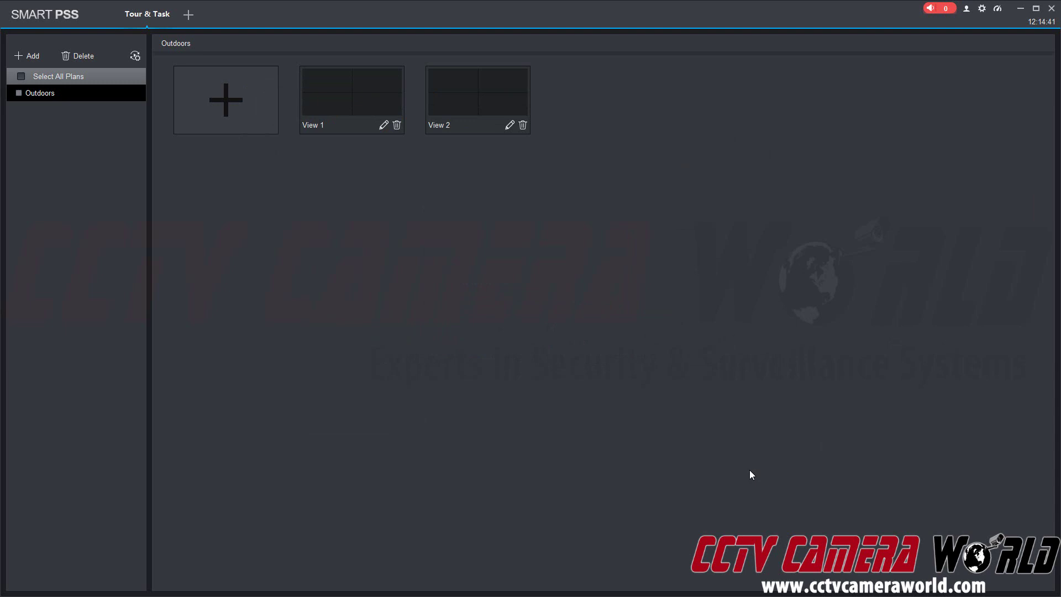
- Open a Live View tab and select the Outdoors tour plan in the bottom toolbar
mouse_move(26, 97)
click(189, 16)
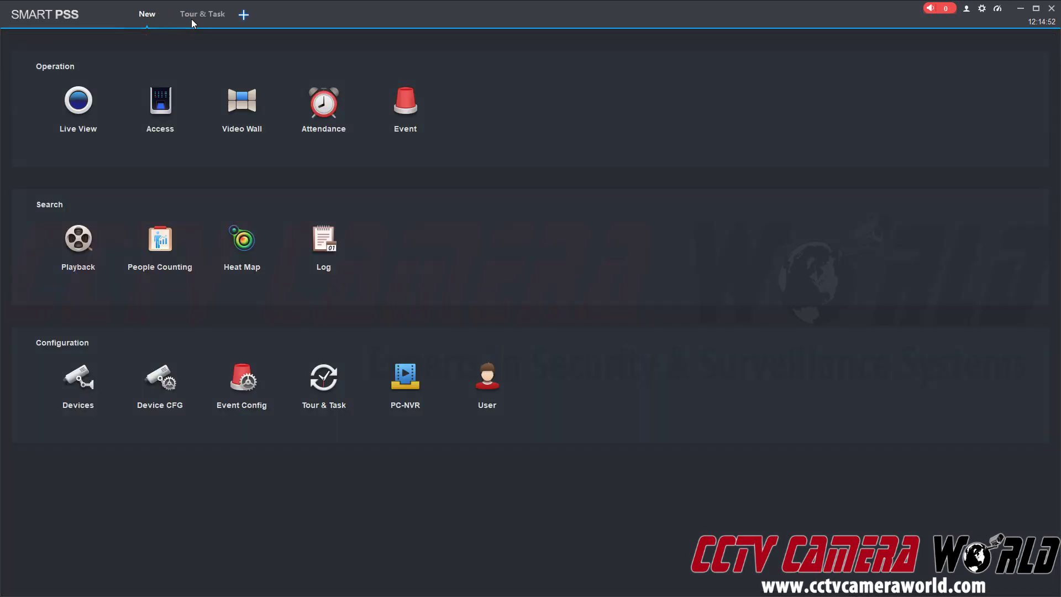
click(90, 104)
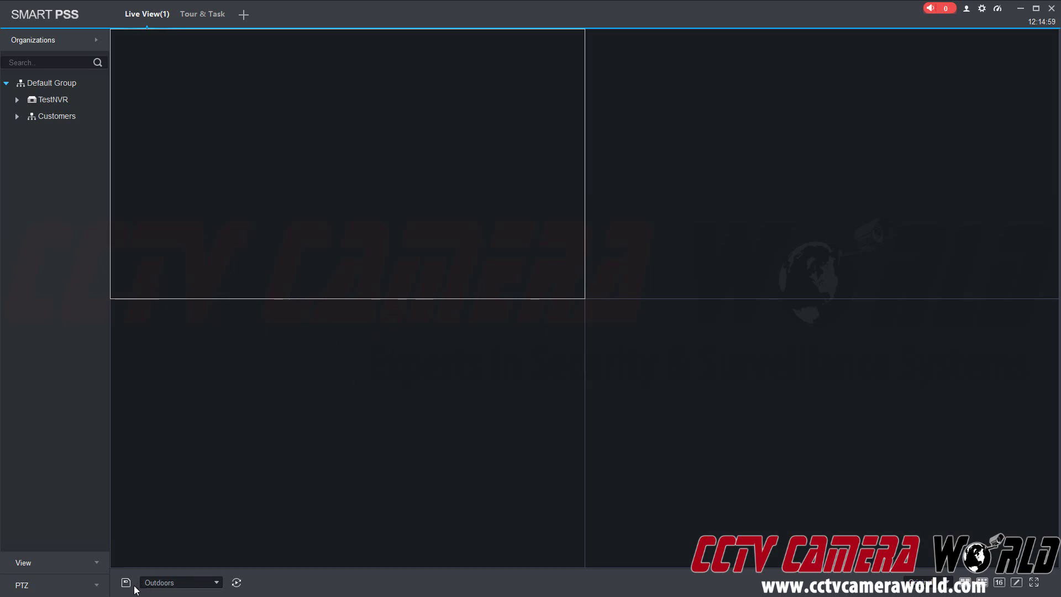
click(190, 584)
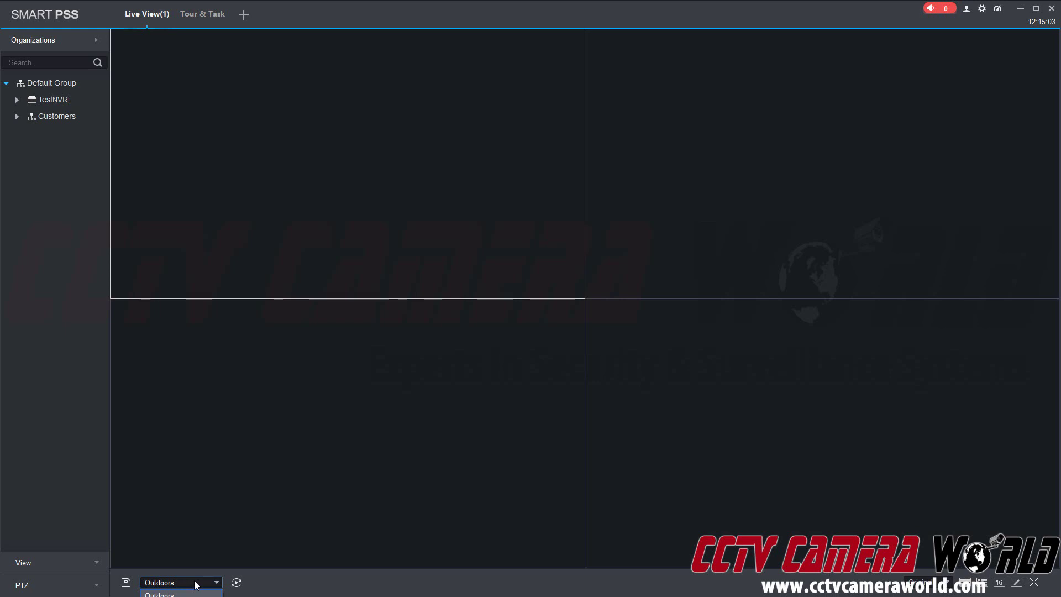
click(195, 584)
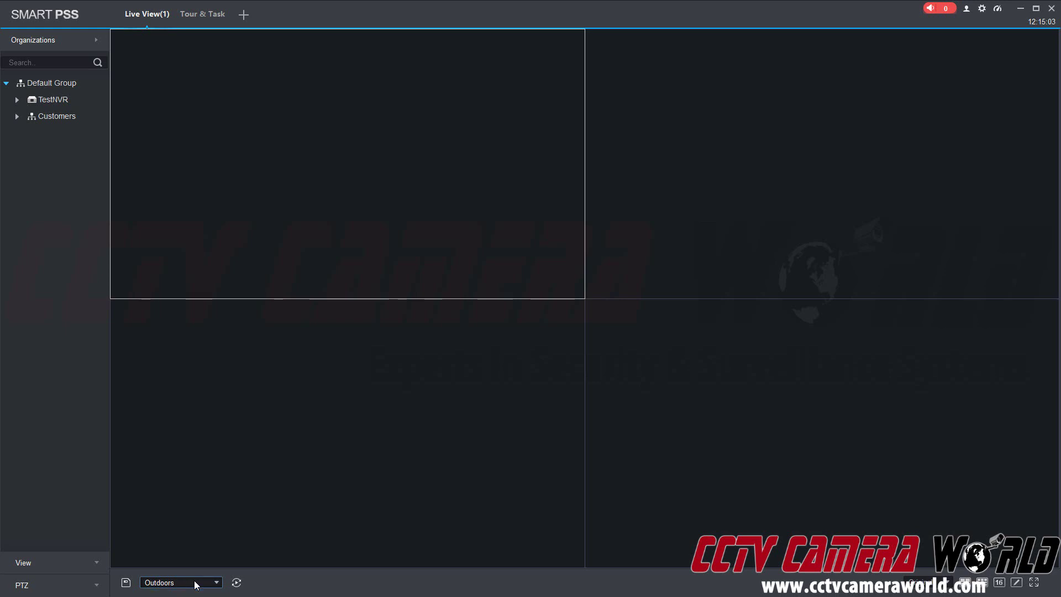
- Start the Outdoors tour and watch the IPC4K18BMZ and IPDE401 feeds cycle across the panes
click(241, 585)
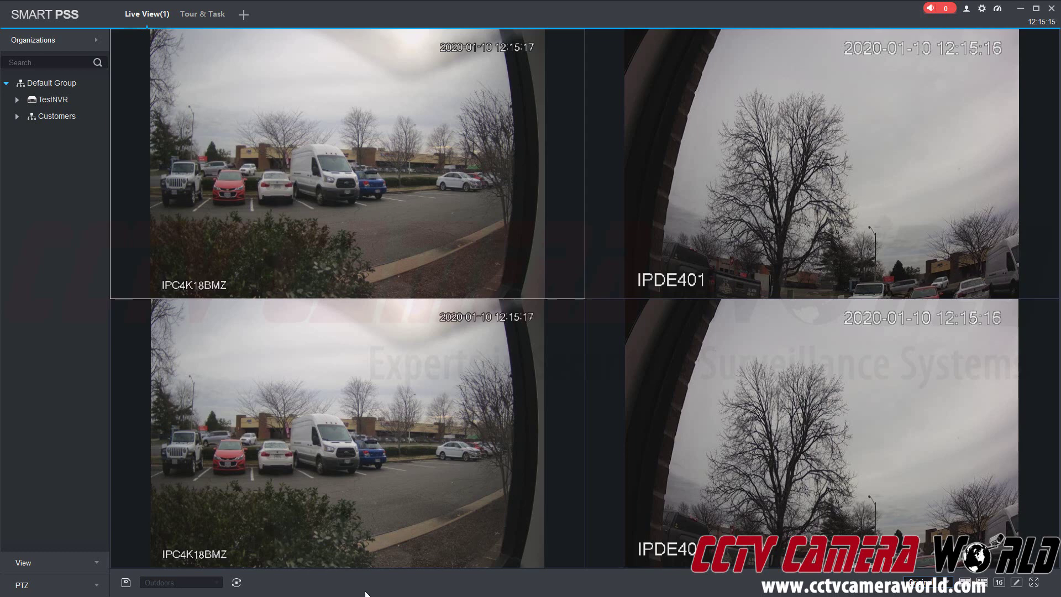
mouse_move(296, 183)
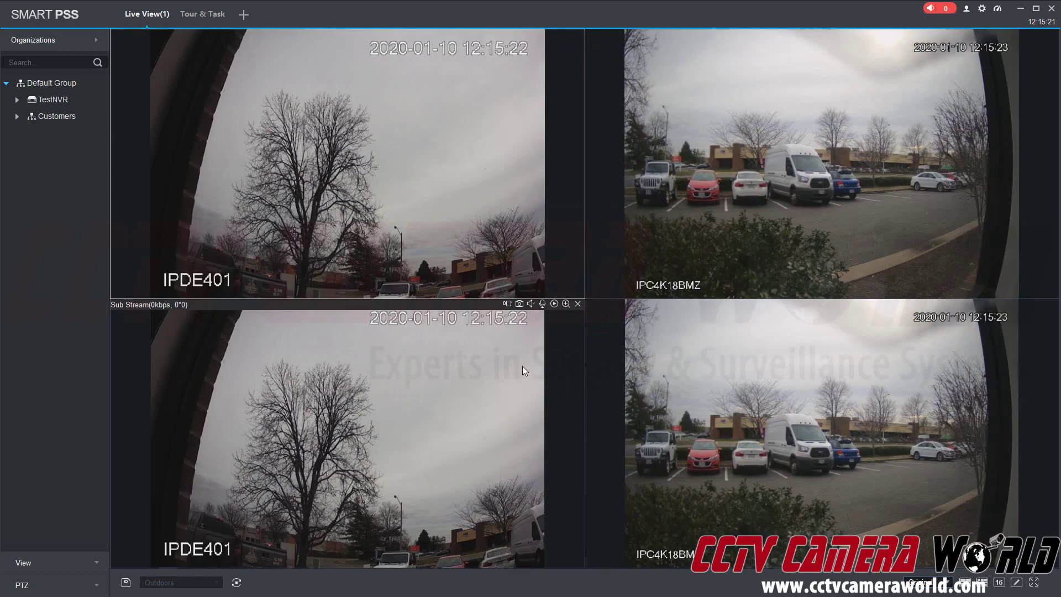
mouse_move(211, 293)
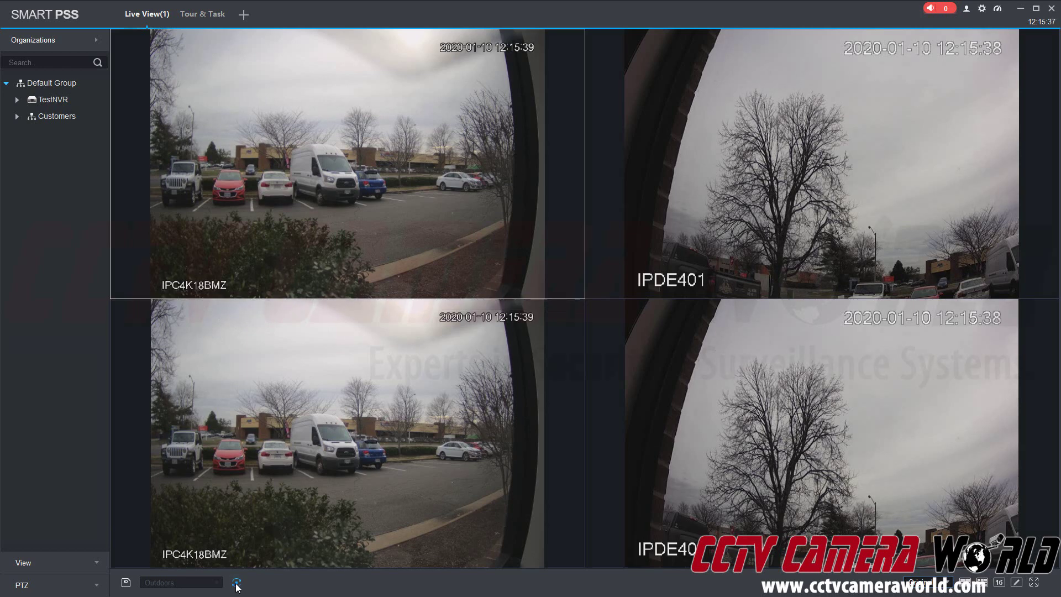
- Close all Live View video windows from the video's context menu and confirm
right_click(281, 199)
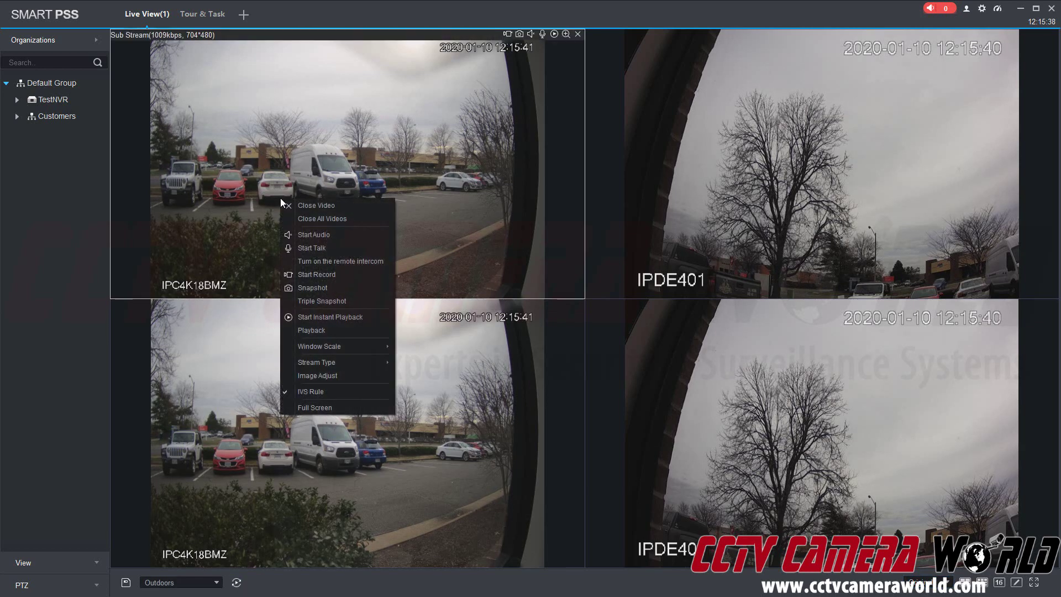
click(313, 218)
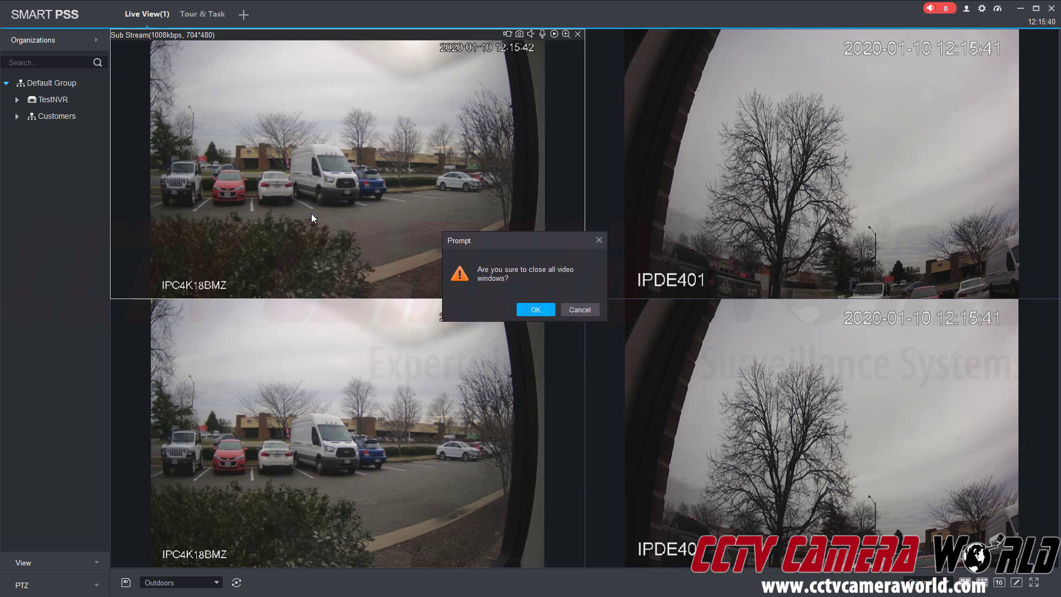
click(542, 314)
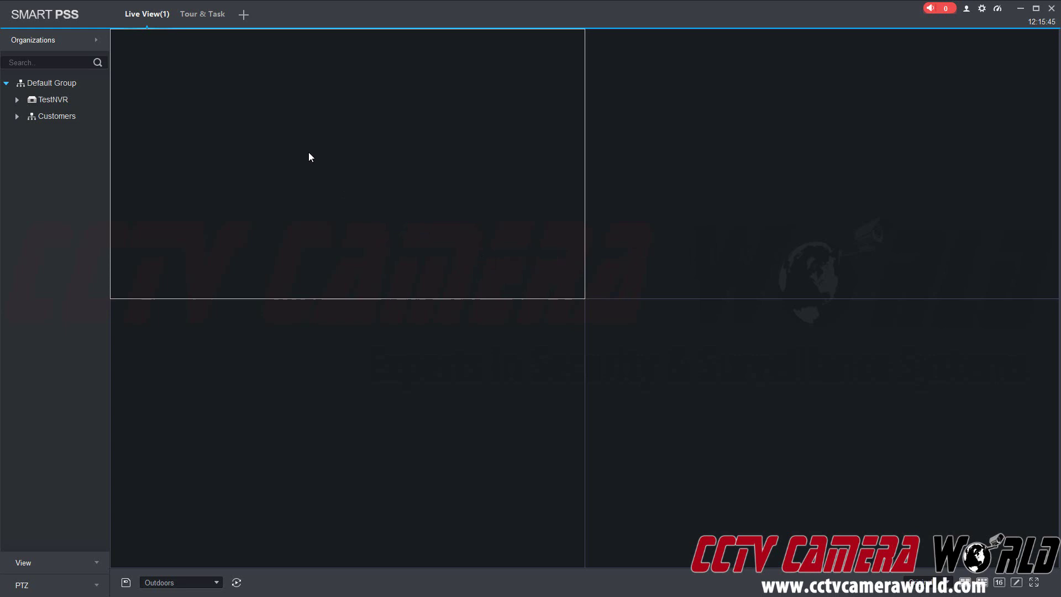
- Add a new tour plan named '8 Channel Cycle' on the Tour & Task page
click(209, 25)
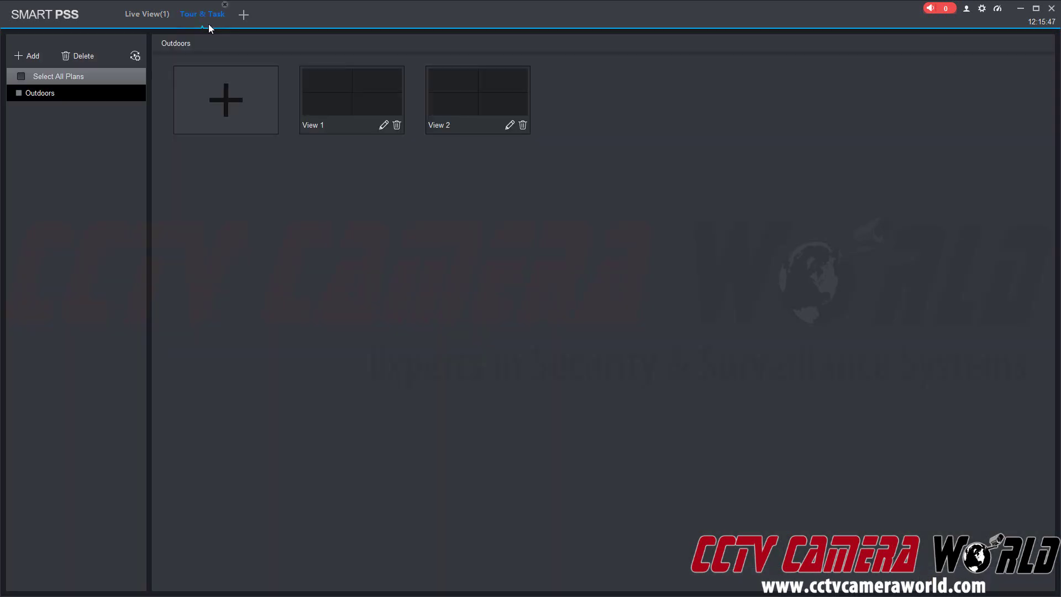
click(34, 55)
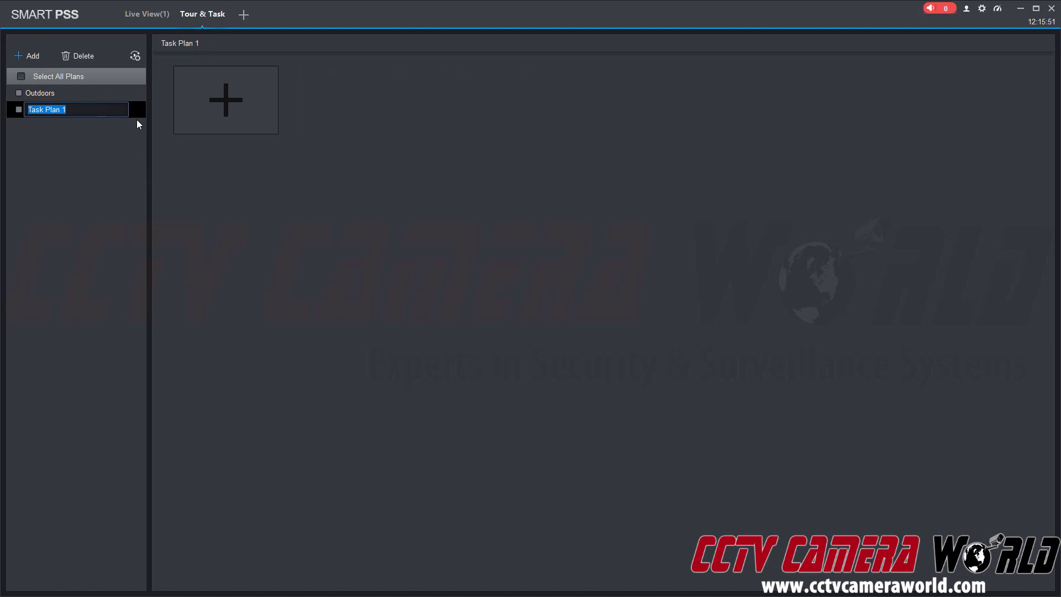
text(8 Channel Cycle)
key(Return)
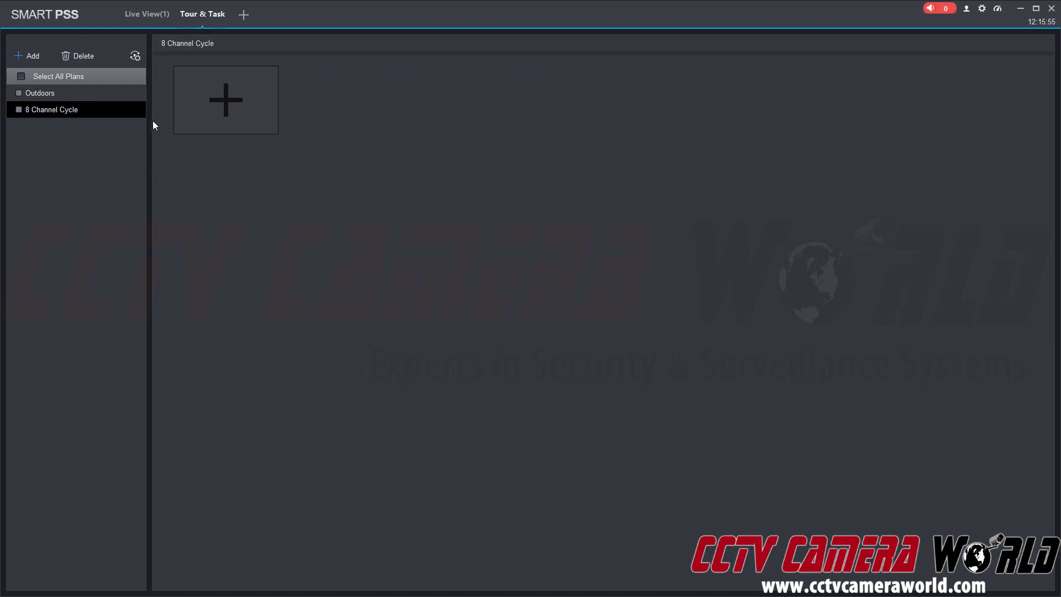
- Add a task to 8 Channel Cycle, list TestNVR's cameras, and try the 4, 9 and 16-pane grids
click(226, 122)
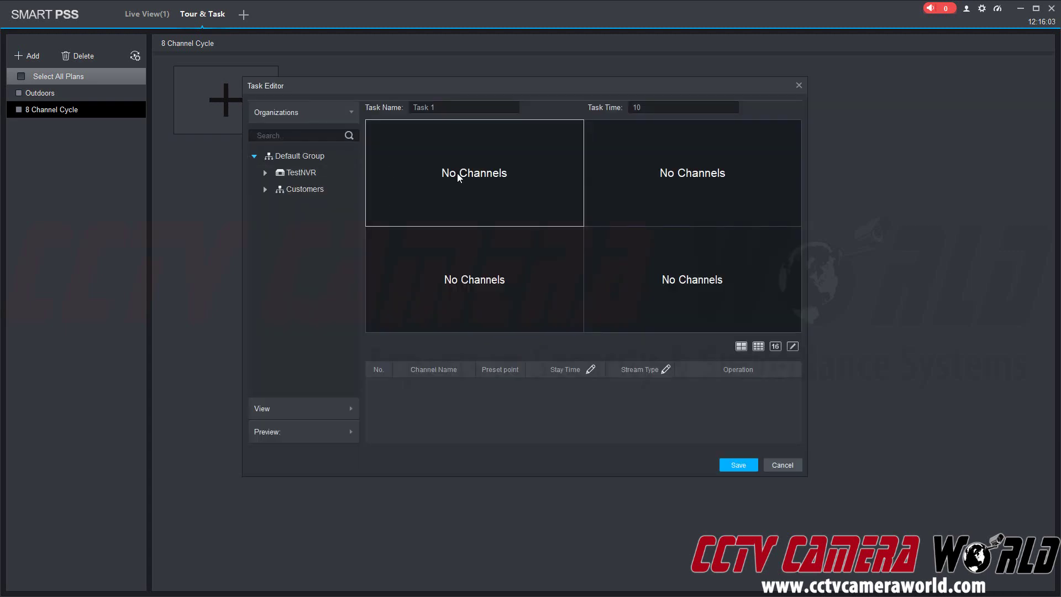
click(266, 177)
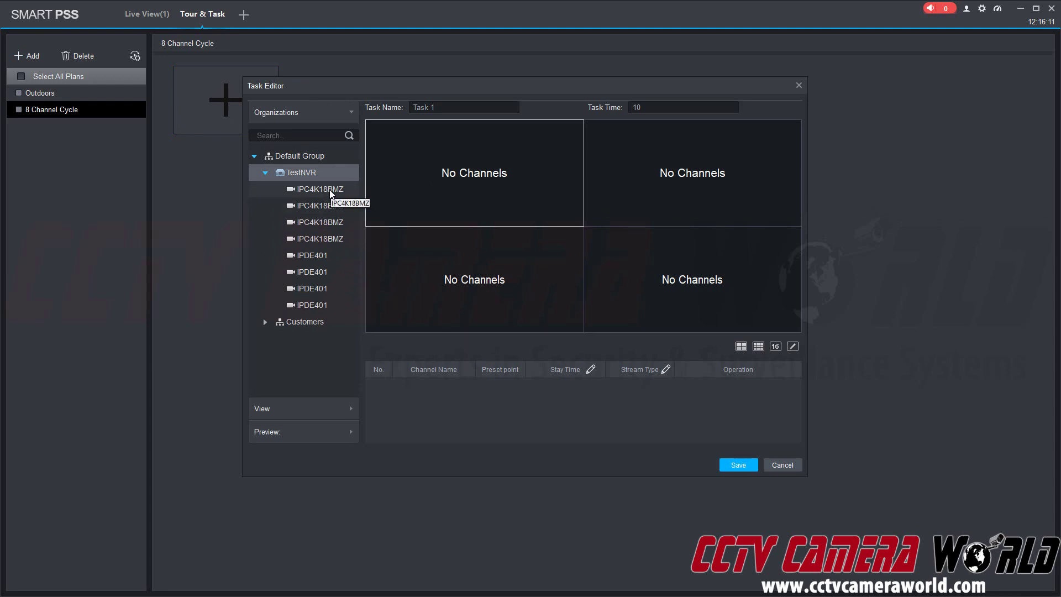
click(741, 346)
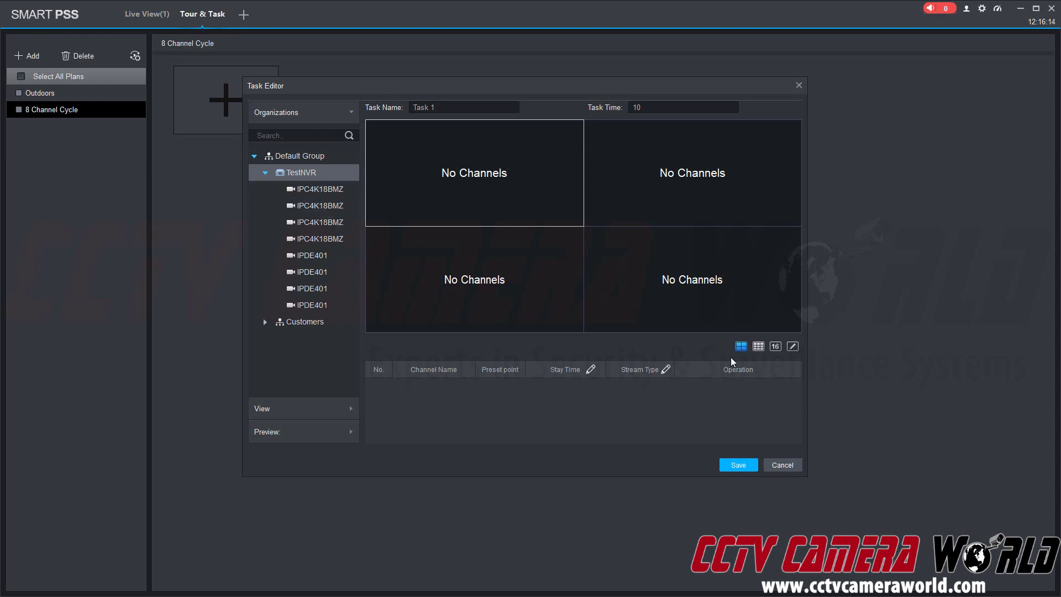
click(758, 347)
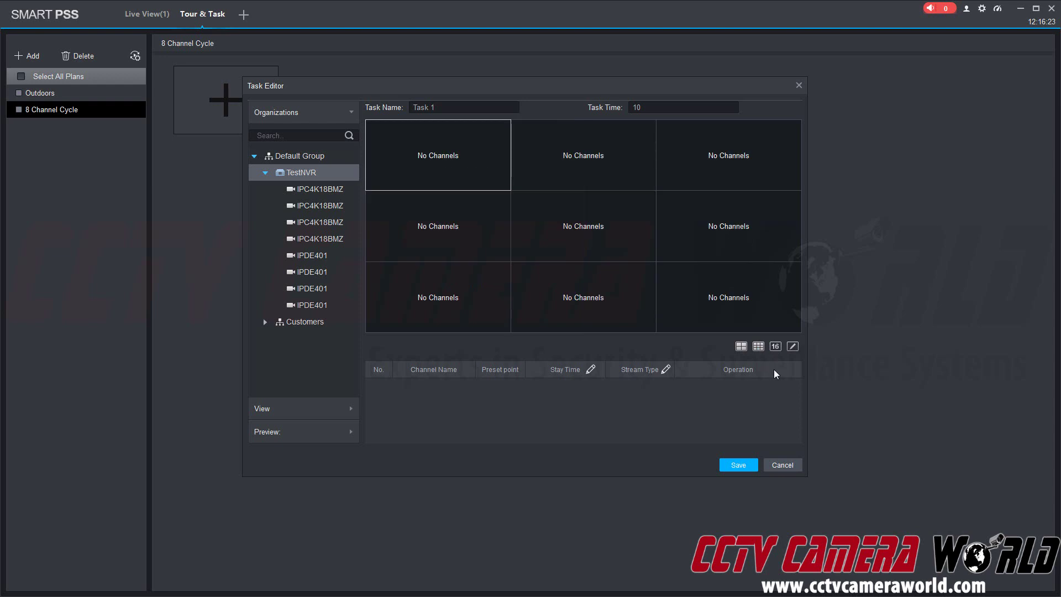
click(775, 346)
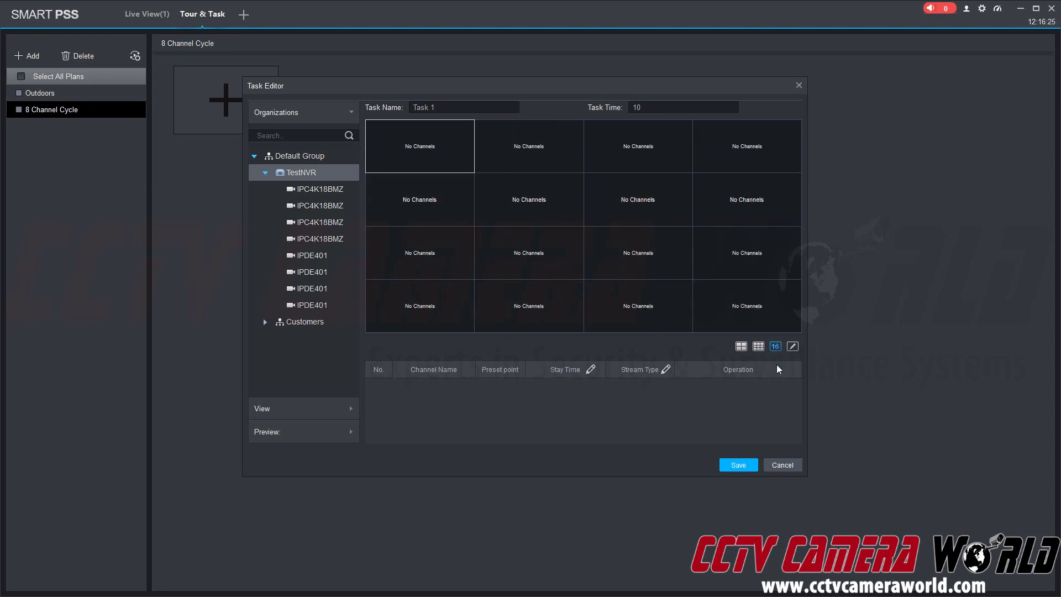
click(793, 346)
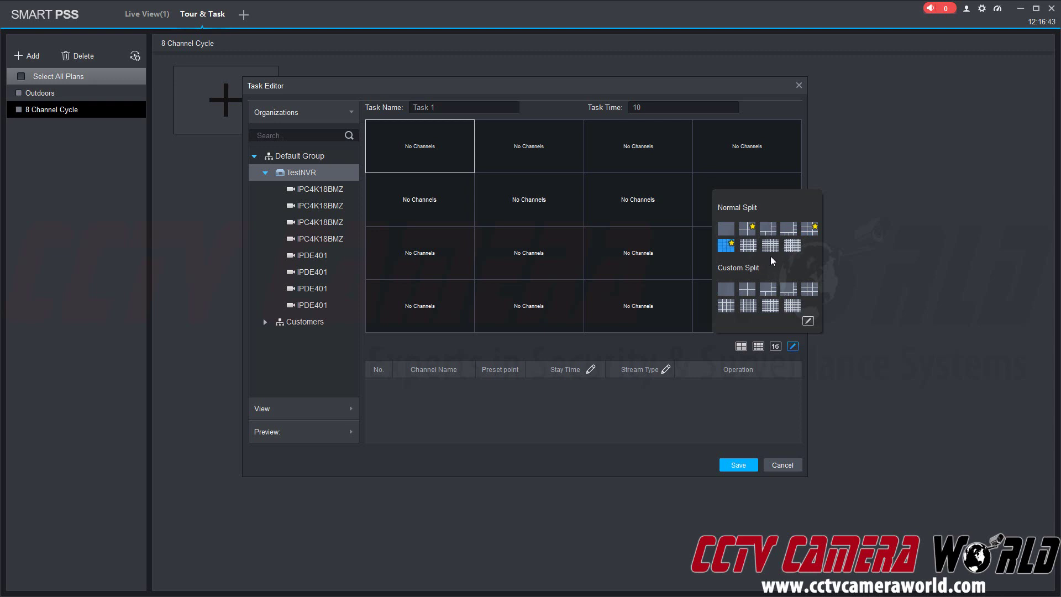
- Switch the task to a one-large, seven-small split layout
click(789, 233)
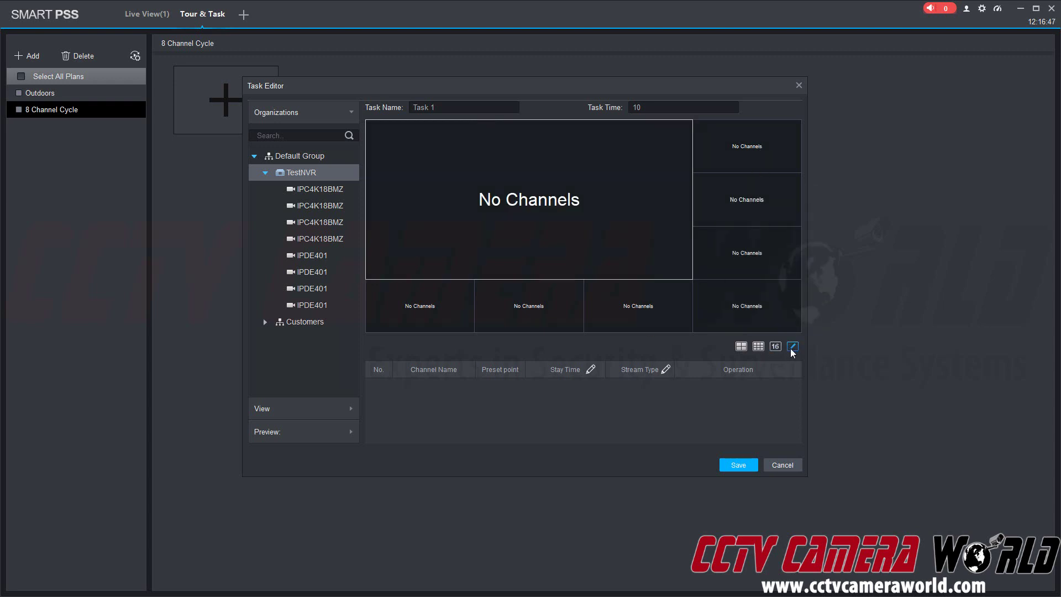
mouse_move(792, 351)
click(640, 330)
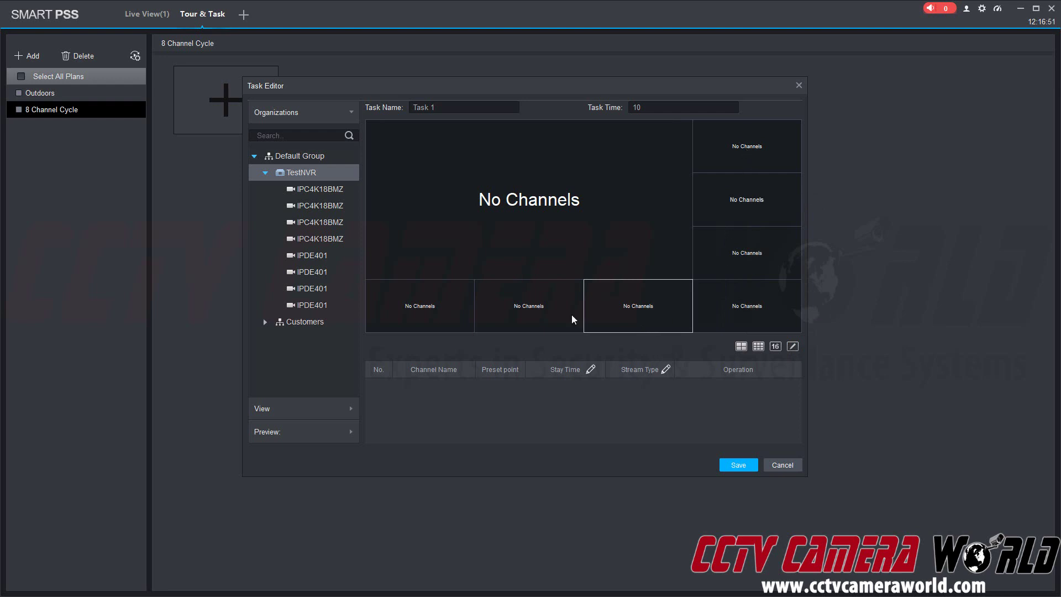
- Fill all eight panes with alternating IPC4K18BMZ and IPDE401 cameras, IPC4K18BMZ in the large pane
click(511, 217)
drag(317, 189, 493, 199)
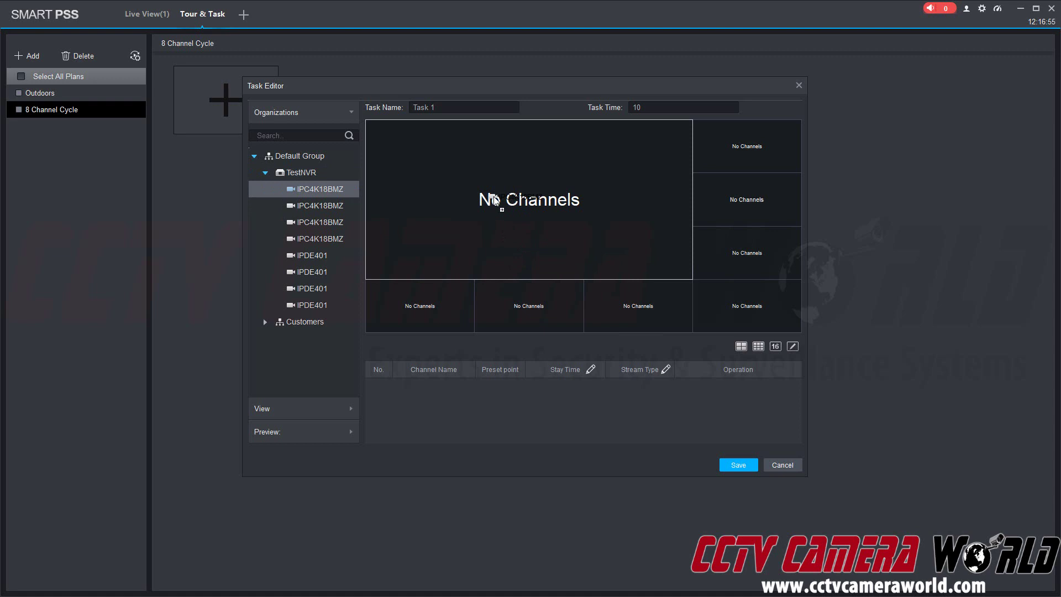
drag(494, 200, 494, 202)
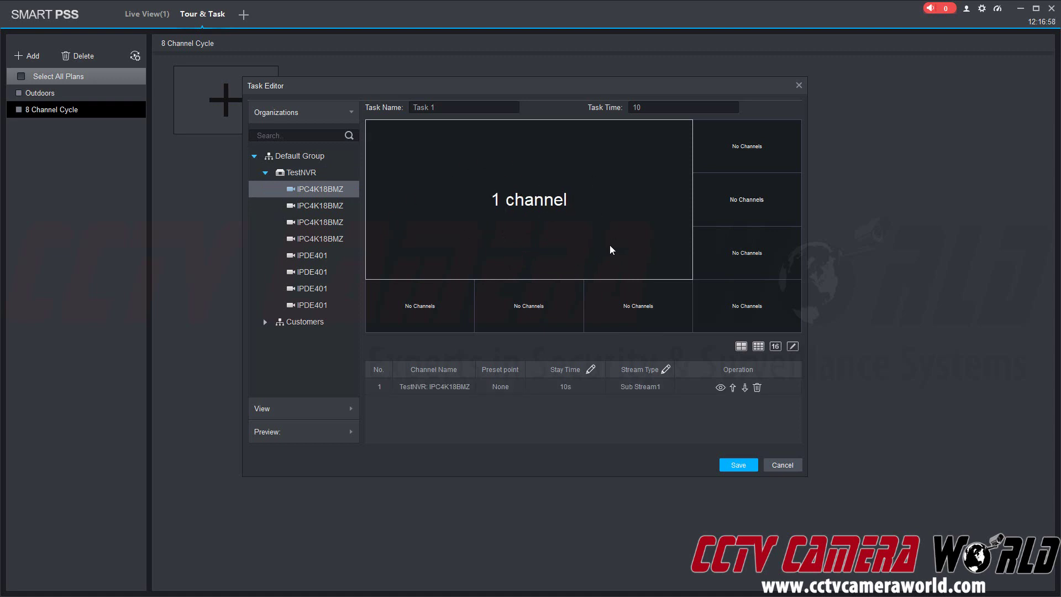
drag(337, 253, 730, 160)
drag(318, 189, 756, 201)
drag(332, 257, 750, 257)
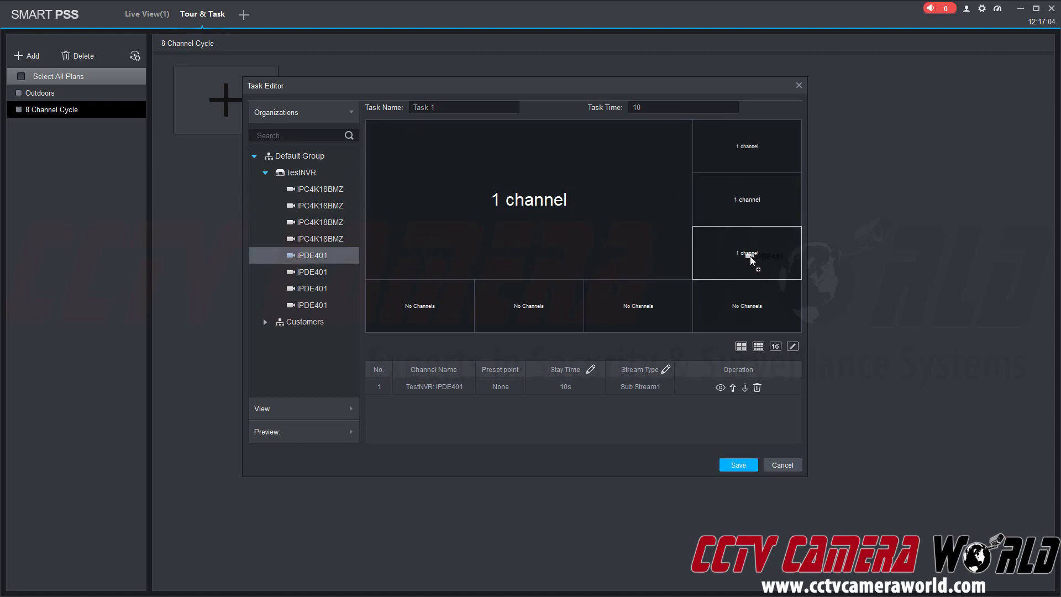
drag(320, 189, 768, 309)
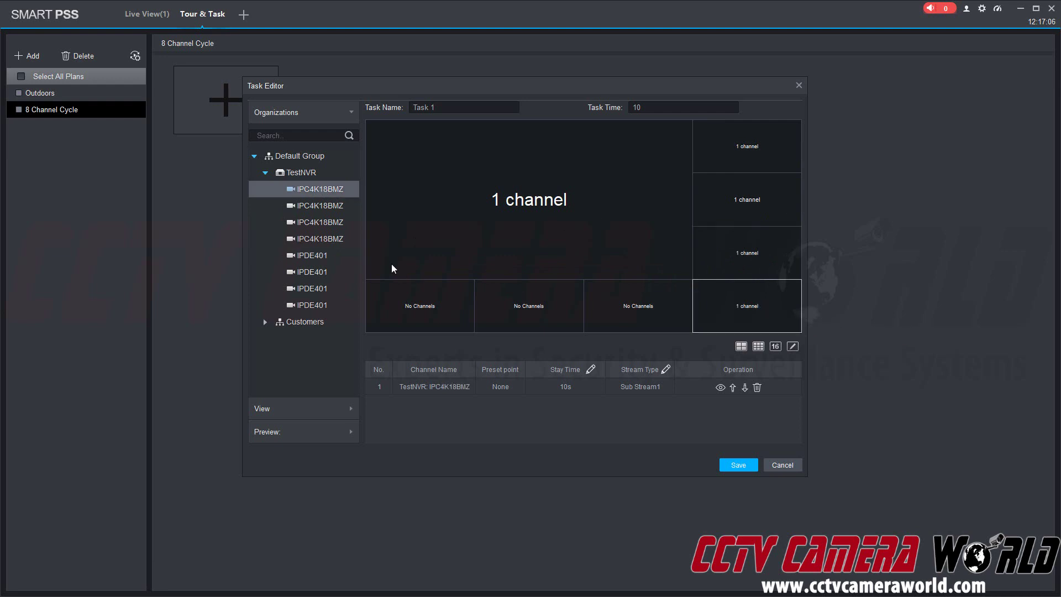
drag(334, 251, 618, 310)
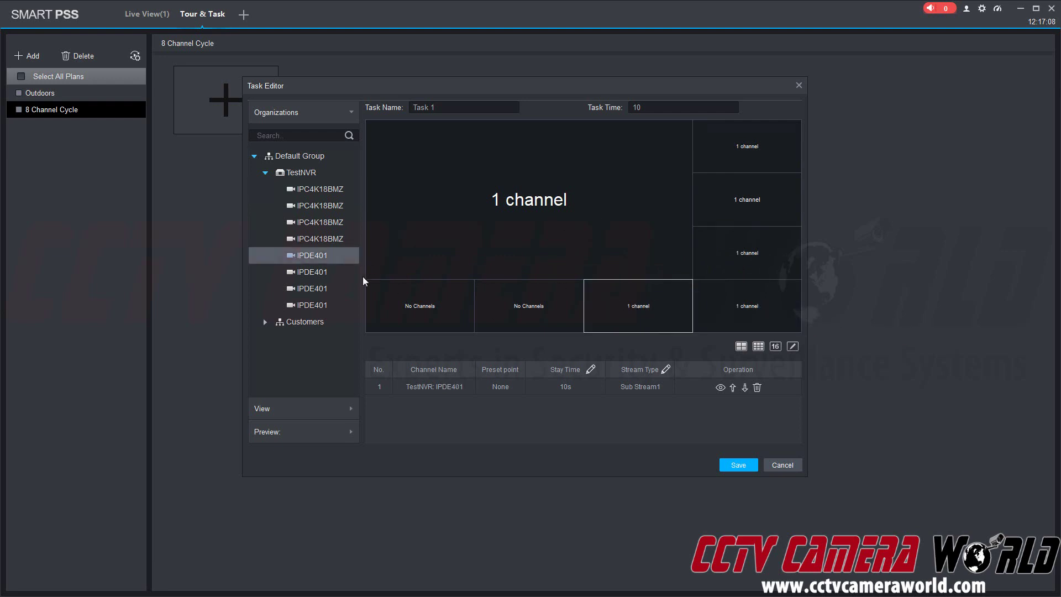
drag(320, 188, 541, 309)
drag(314, 256, 446, 308)
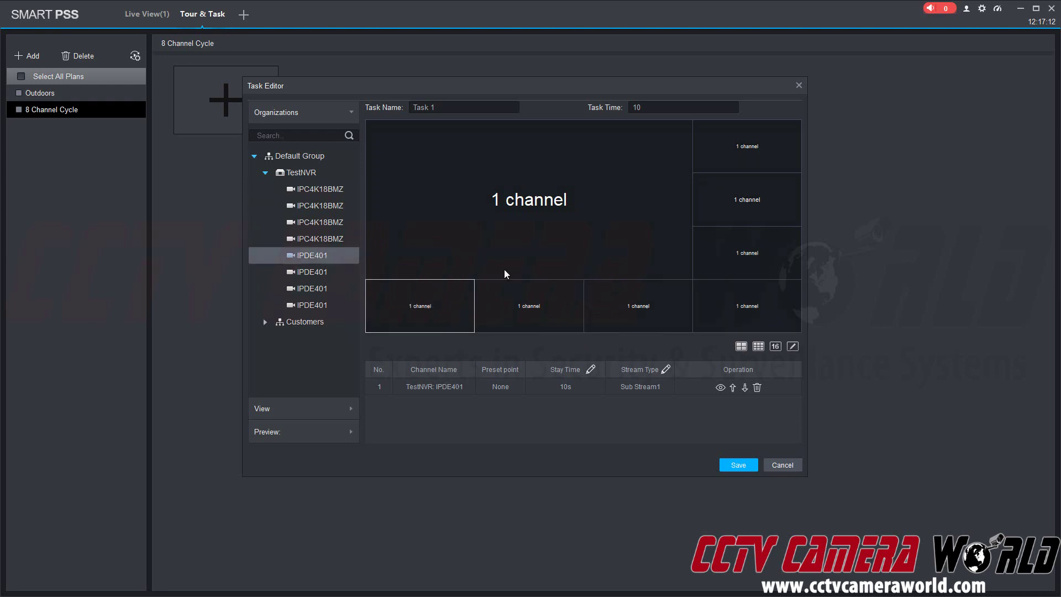
click(539, 209)
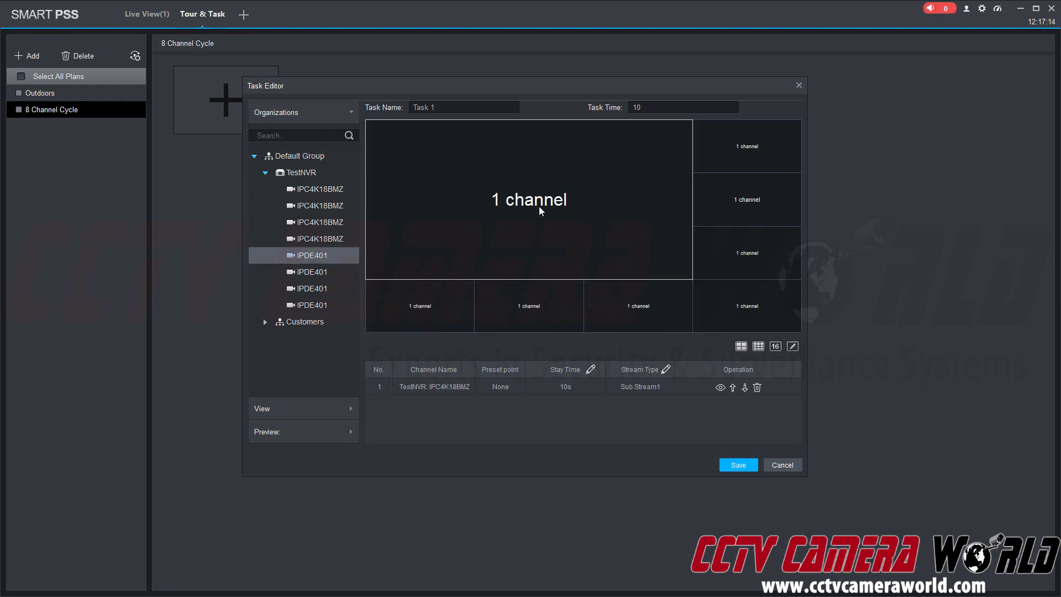
- Rename the task from 'Task 1' to 'Cycle 1'
click(434, 108)
drag(435, 107, 385, 111)
text(Cycle 1)
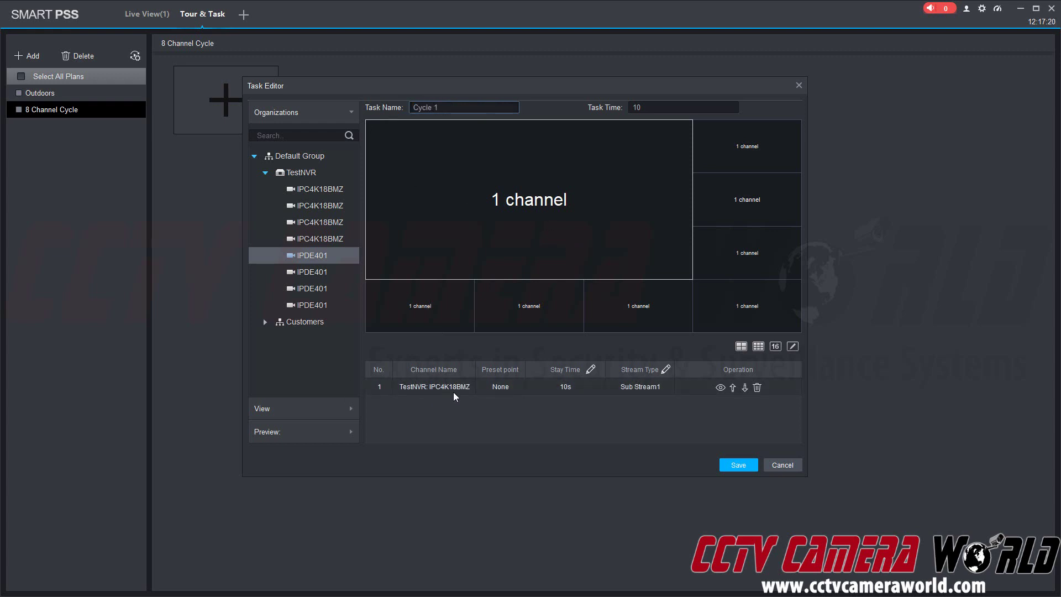
- Save Cycle 1, then add a new task using the 1+7 split layout
click(747, 466)
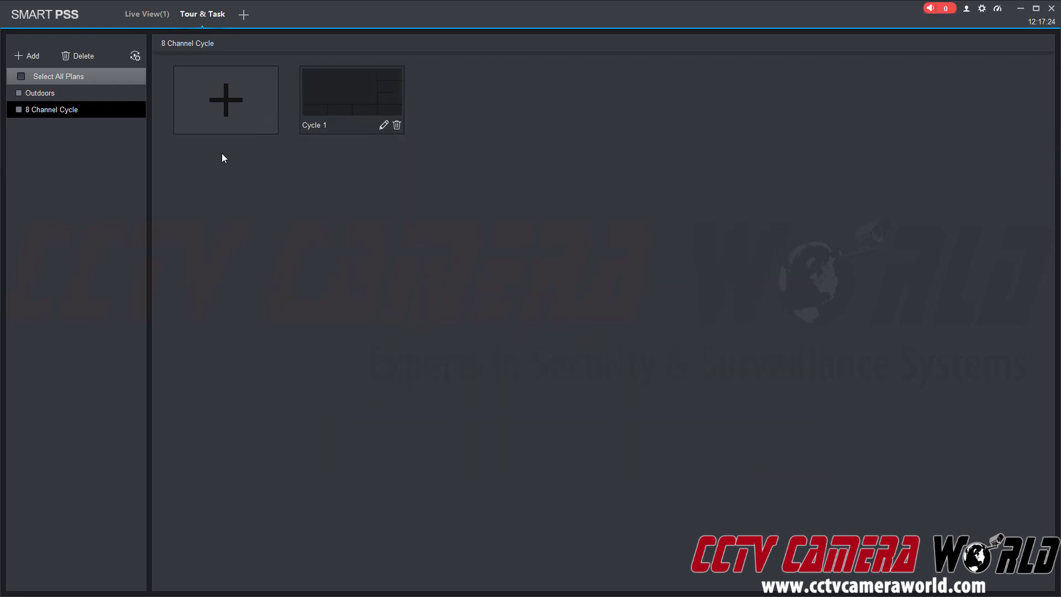
click(207, 111)
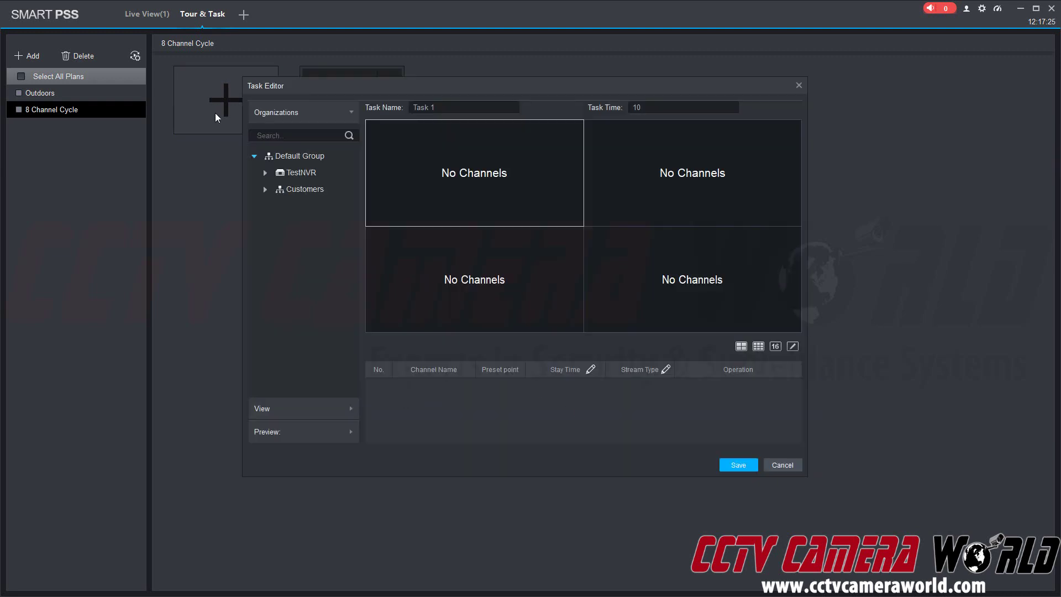
click(793, 349)
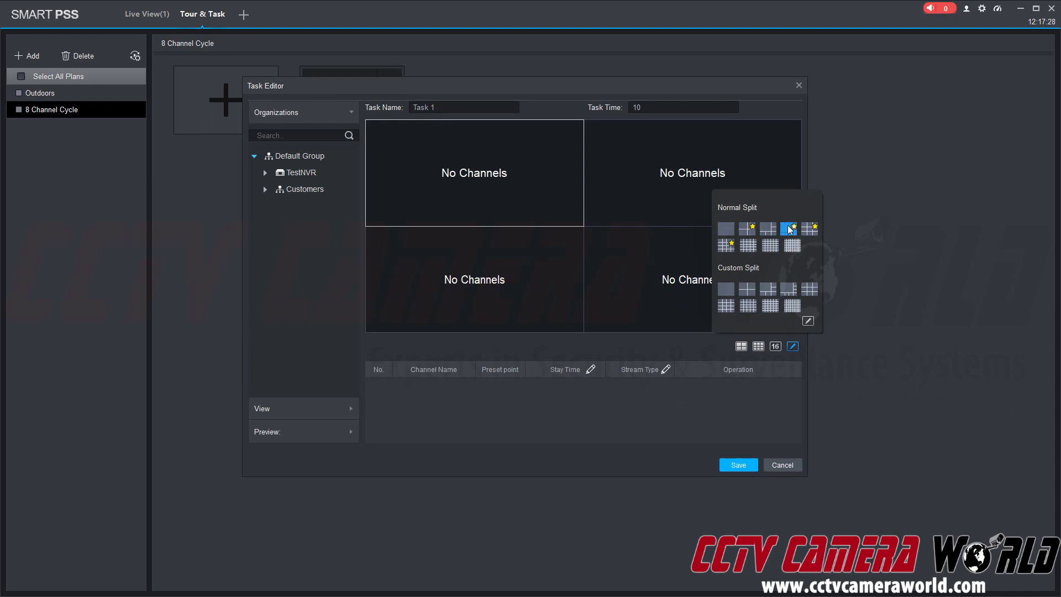
click(772, 247)
- Fill all eight panes from TestNVR, alternating IPDE401 and IPC4K18BMZ, with IPDE401 in the large pane
click(266, 173)
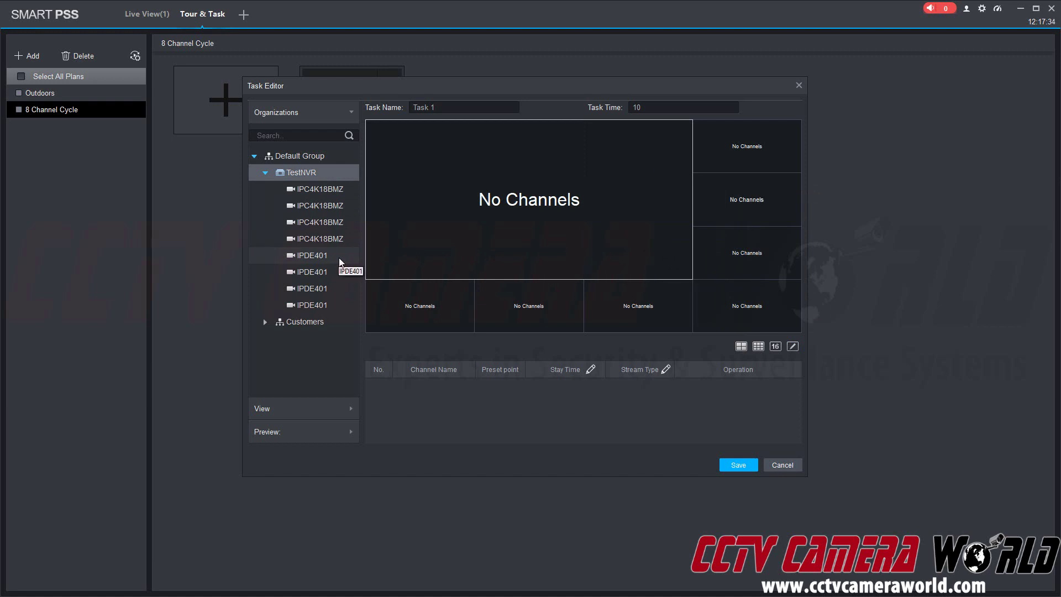
drag(339, 262, 505, 221)
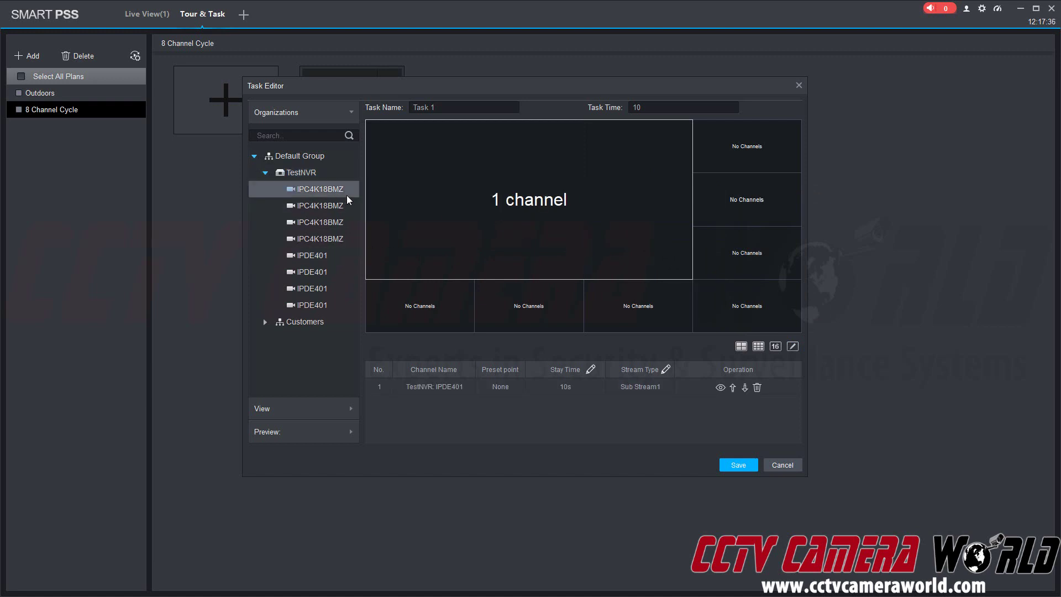
drag(347, 194, 753, 148)
drag(306, 257, 734, 210)
drag(334, 191, 743, 246)
drag(336, 253, 743, 301)
drag(320, 189, 649, 303)
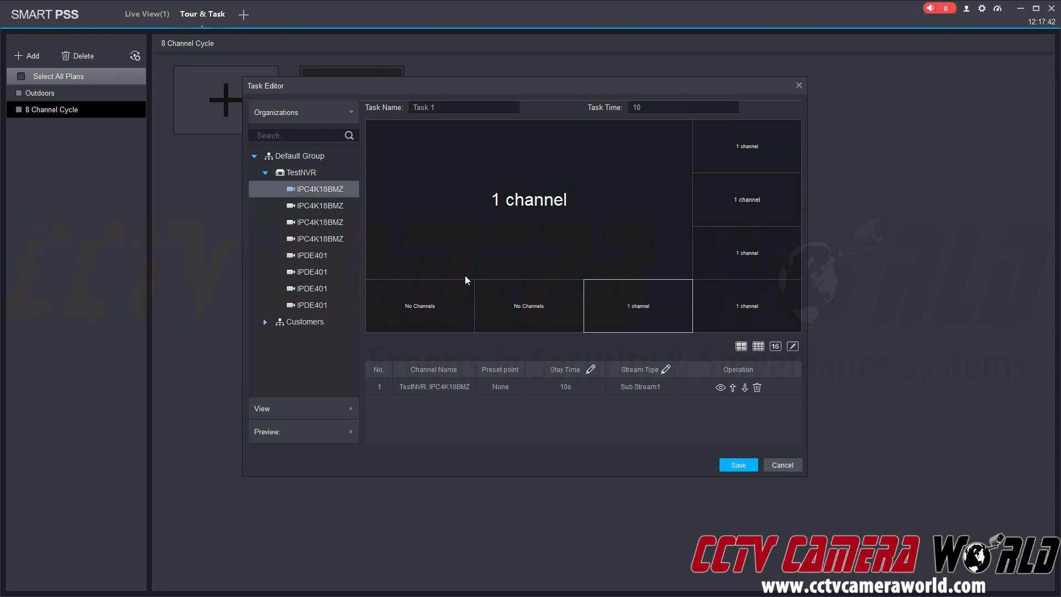
drag(339, 263, 521, 309)
drag(333, 195, 431, 313)
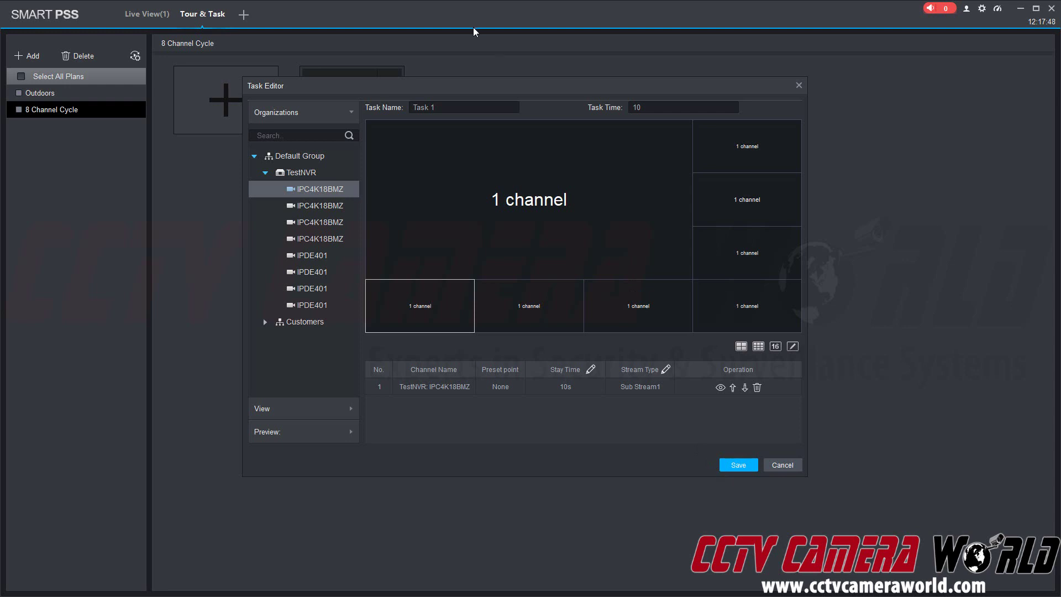
- Rename the new task to 'Cycle 2' and save it
double_click(424, 107)
text(Cycle 2)
click(732, 464)
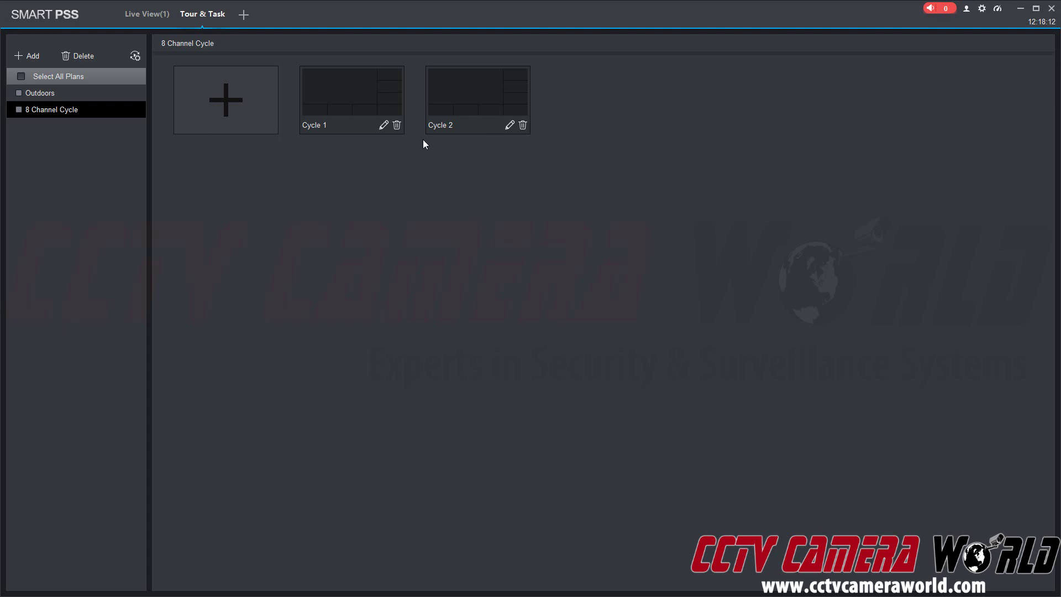
click(262, 97)
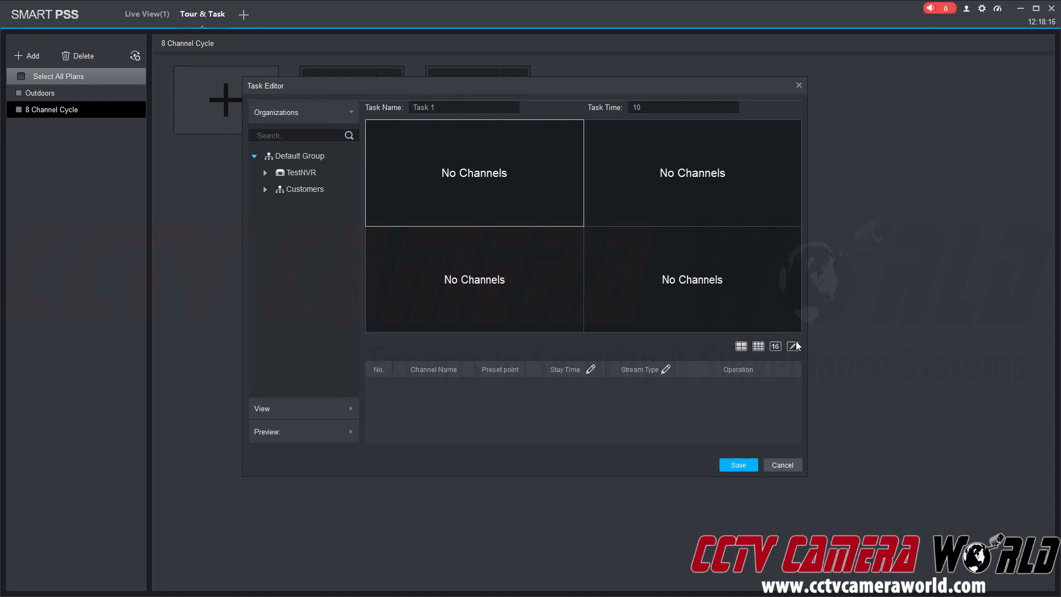
click(780, 466)
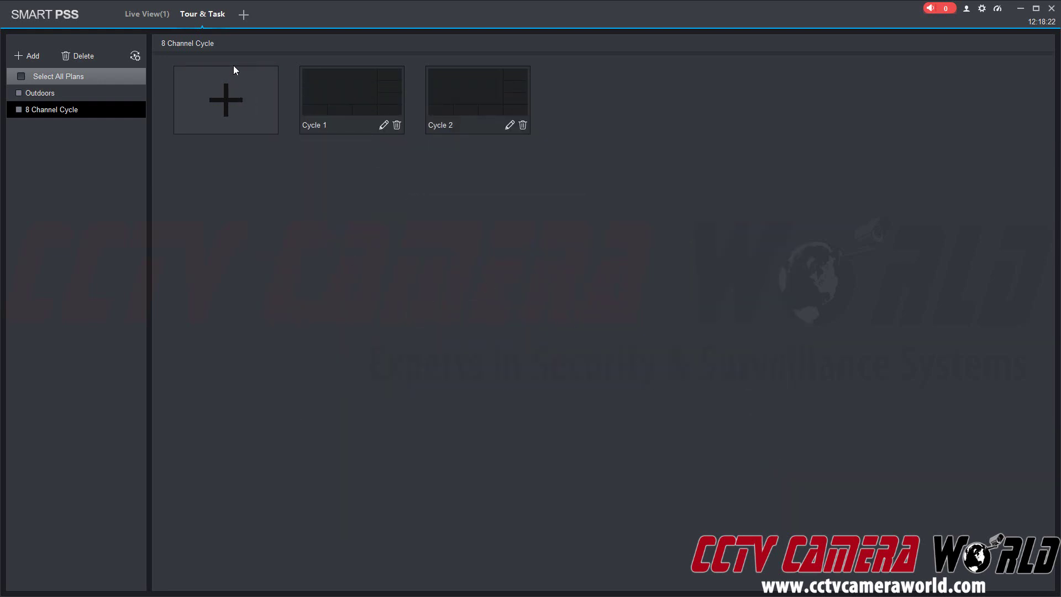
- In Live View, select the 8 Channel Cycle tour plan and start playing it
click(156, 22)
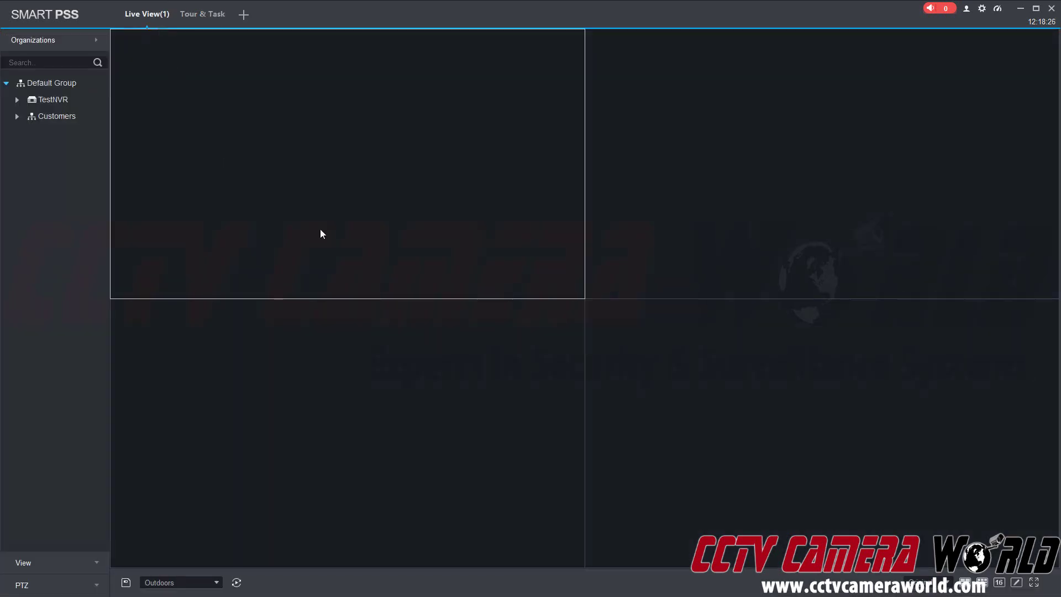
click(166, 582)
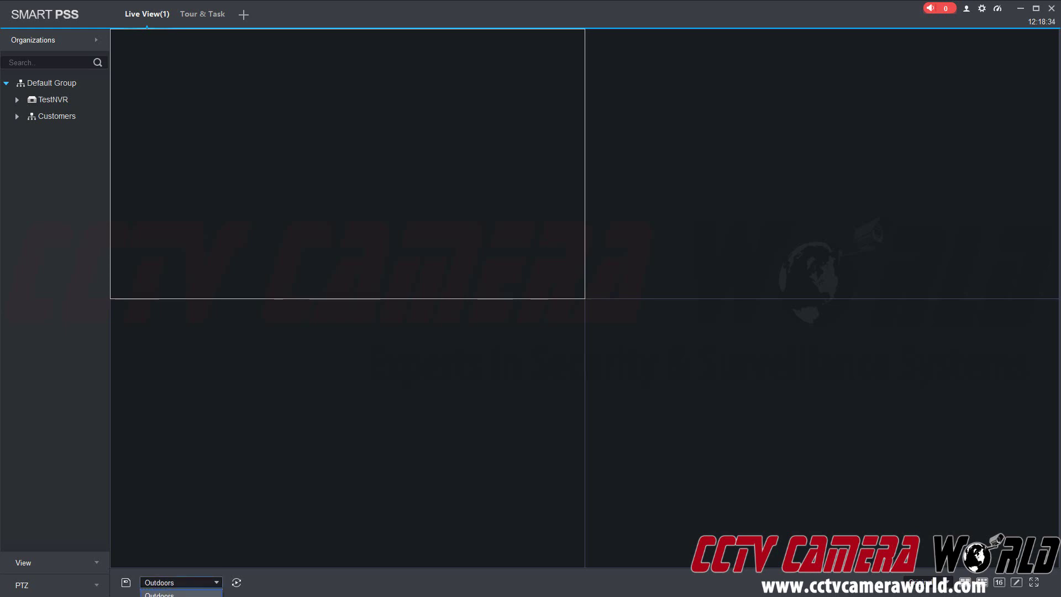
key(Down)
key(Return)
click(237, 583)
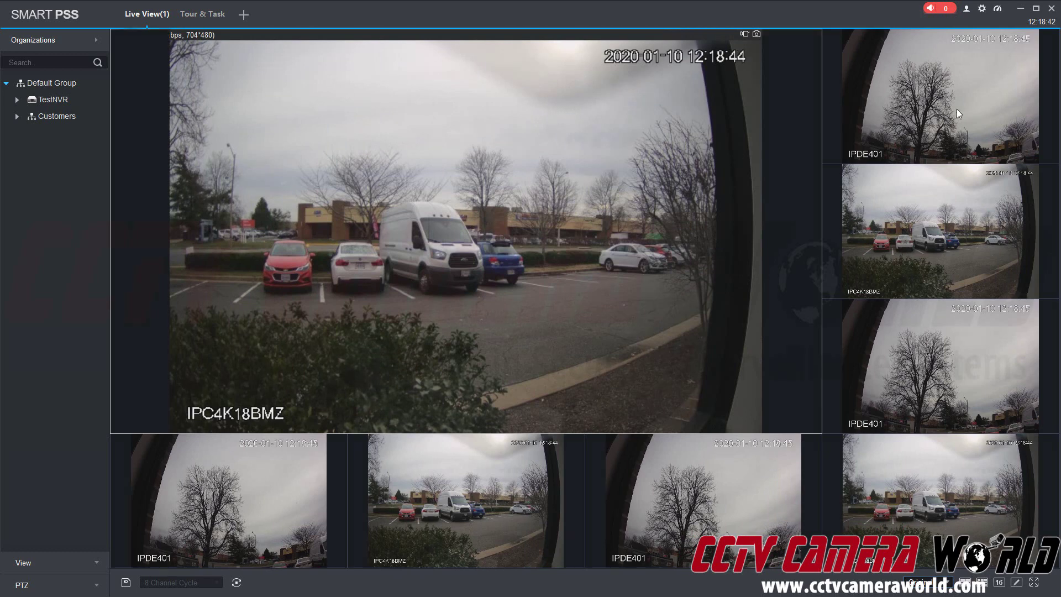
mouse_move(877, 230)
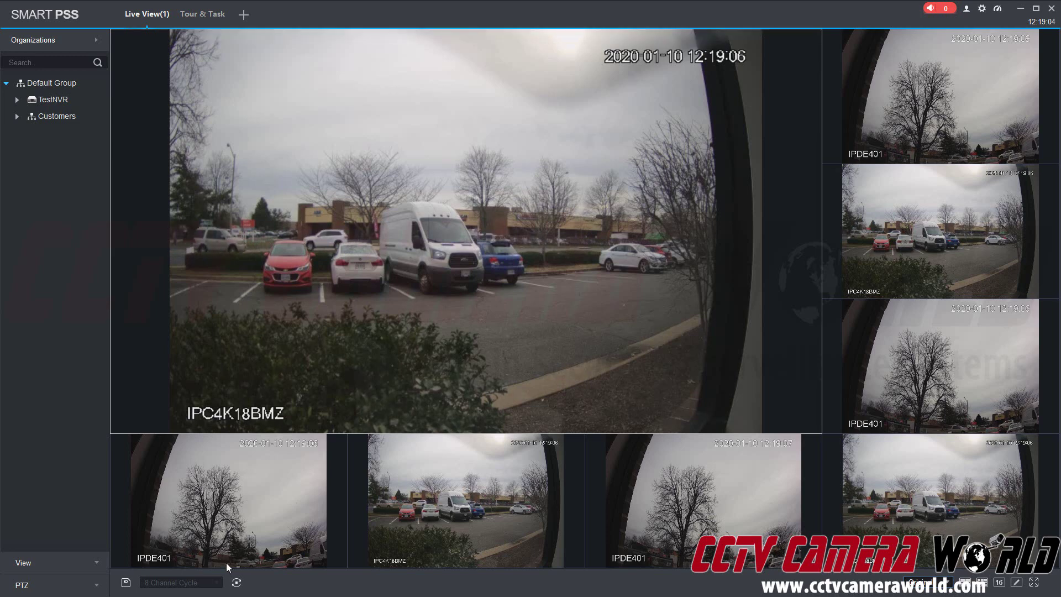
- Stop the running tour and close all live video windows
click(237, 583)
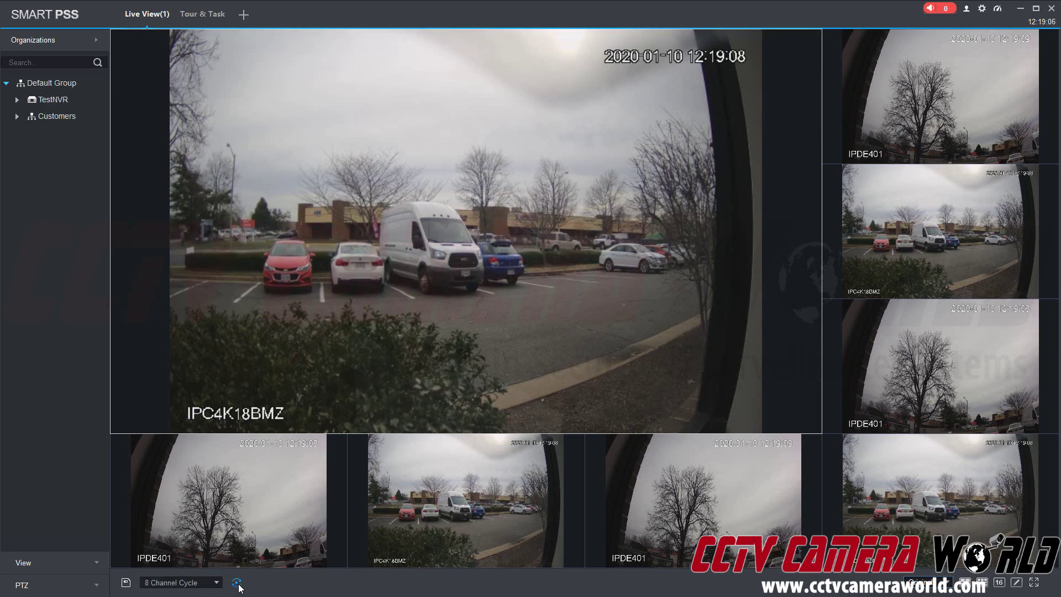
right_click(324, 293)
click(357, 311)
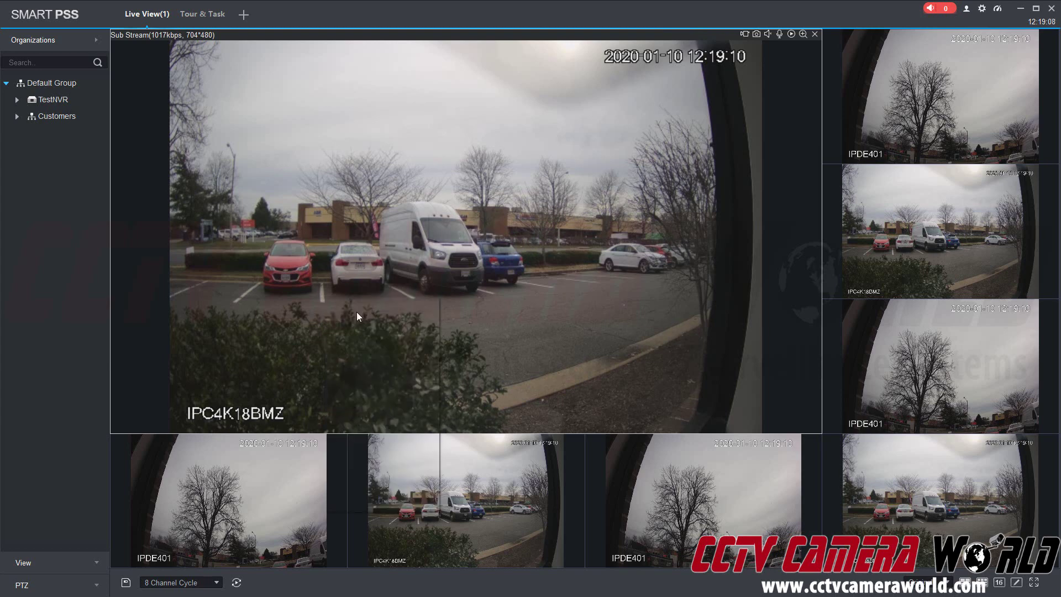
click(525, 312)
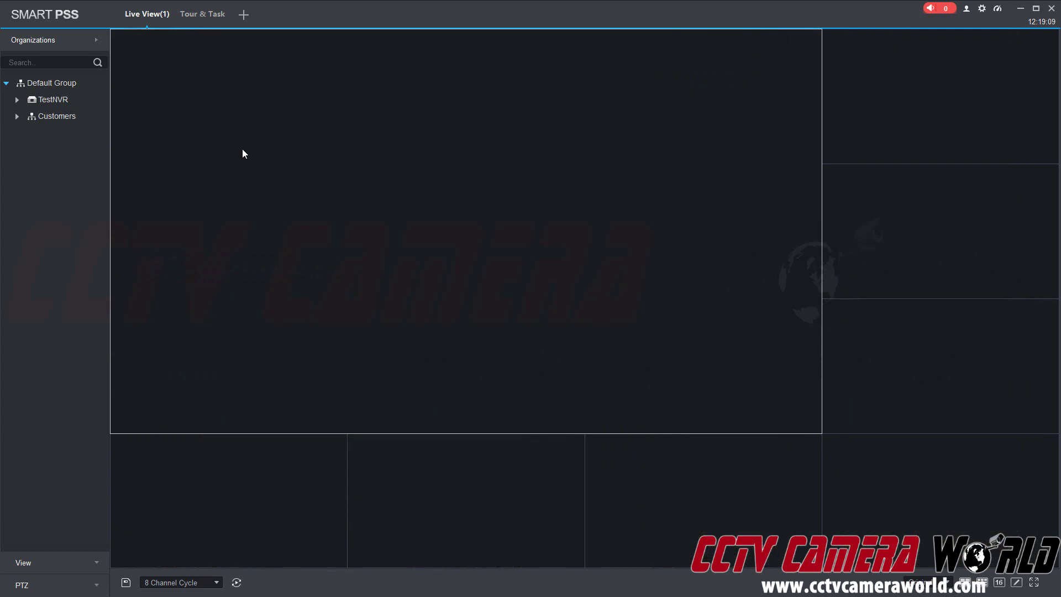
- Return to Tour & Task and review Outdoors, then the 8 Channel Cycle plan's Cycle 1 and Cycle 2
click(206, 21)
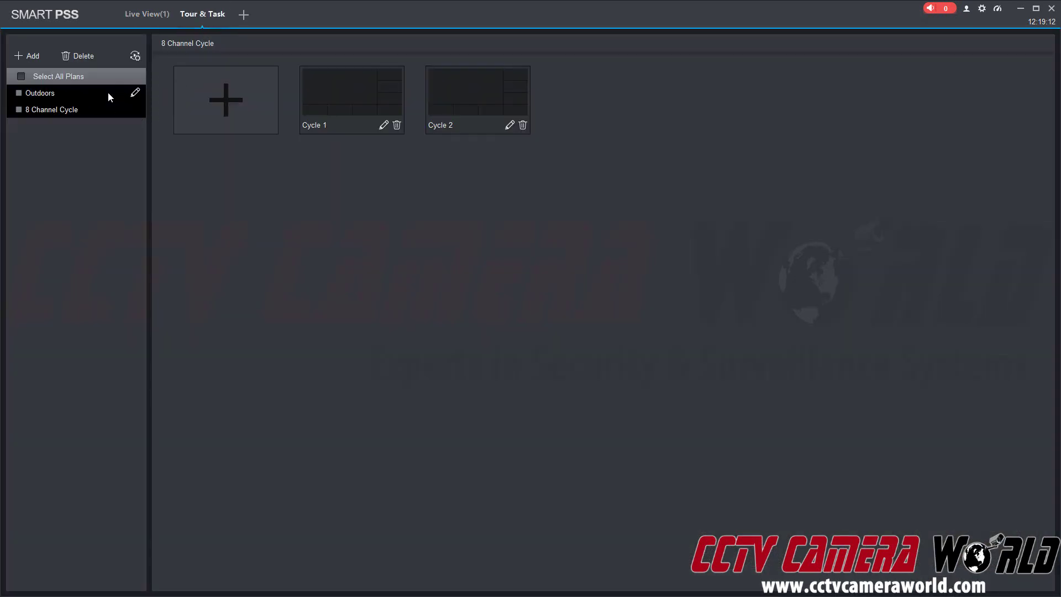
click(108, 95)
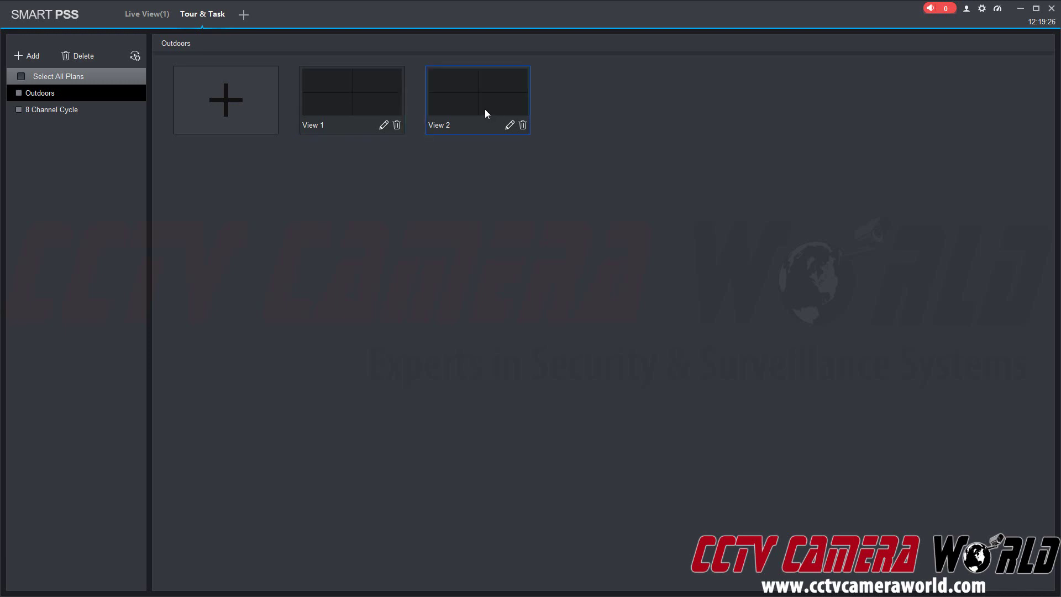
click(64, 113)
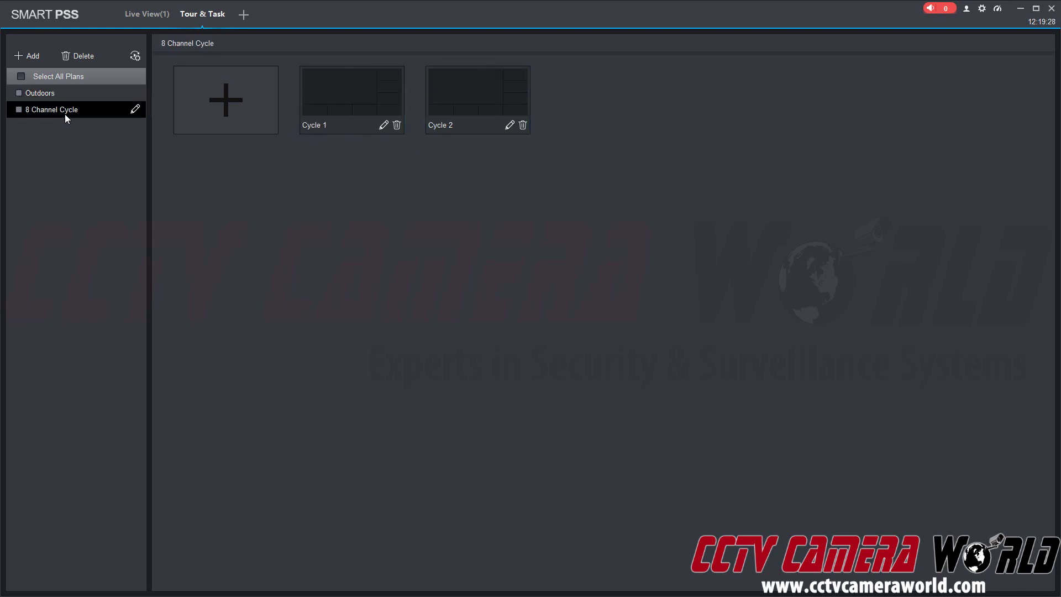